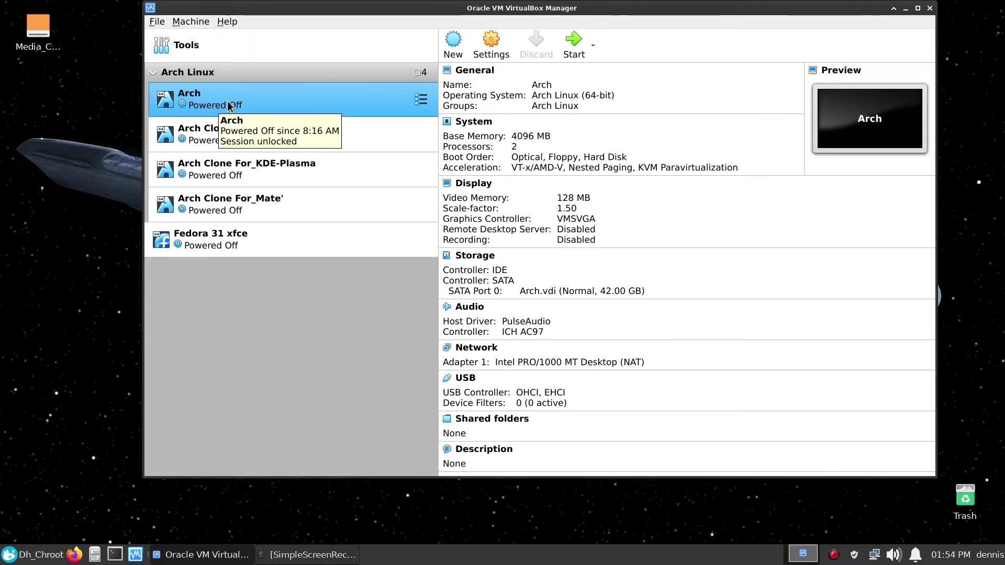
Start the Arch Clone For_KDE-Plasma virtual machine, minimize the manager window, and boot the Arch Linux entry
{"action": "right_click", "coordinate": [288, 99]}
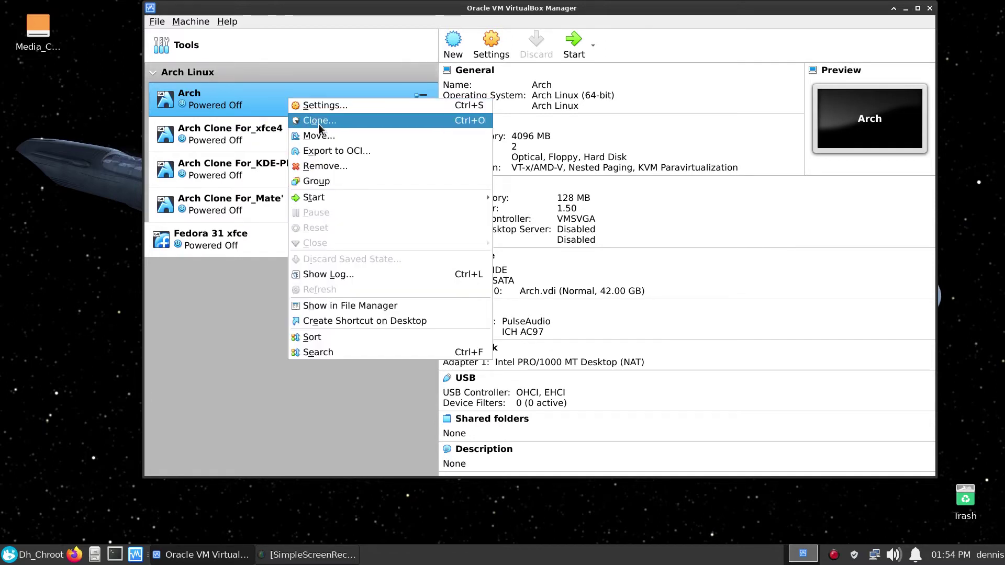
{"action": "left_click", "coordinate": [331, 50]}
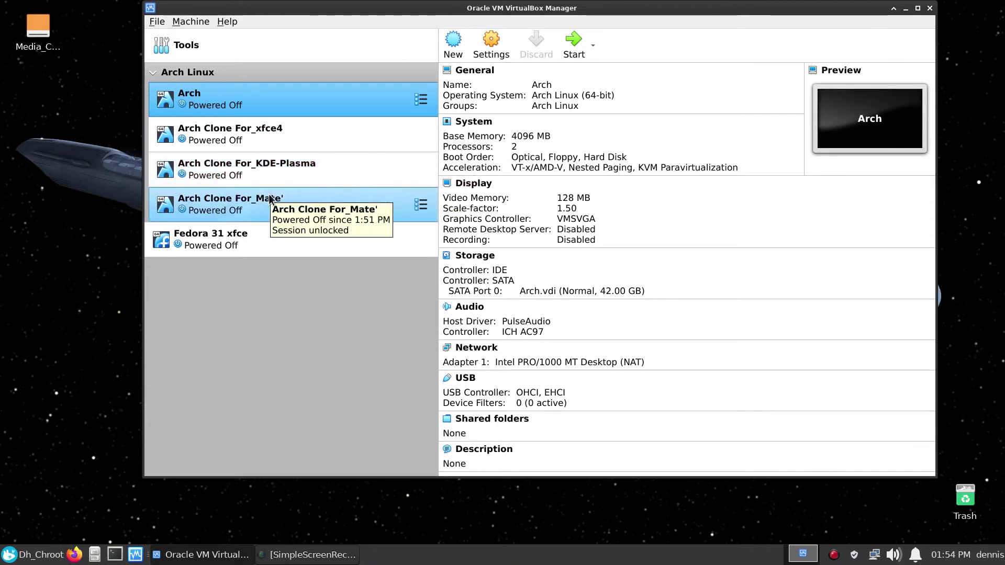
{"action": "left_click", "coordinate": [277, 167]}
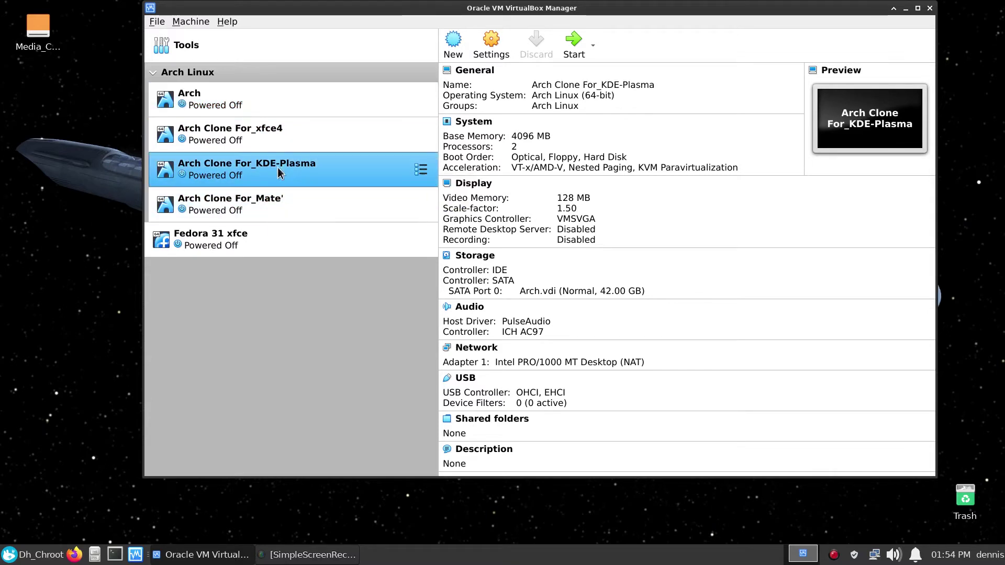
{"action": "left_click", "coordinate": [578, 52]}
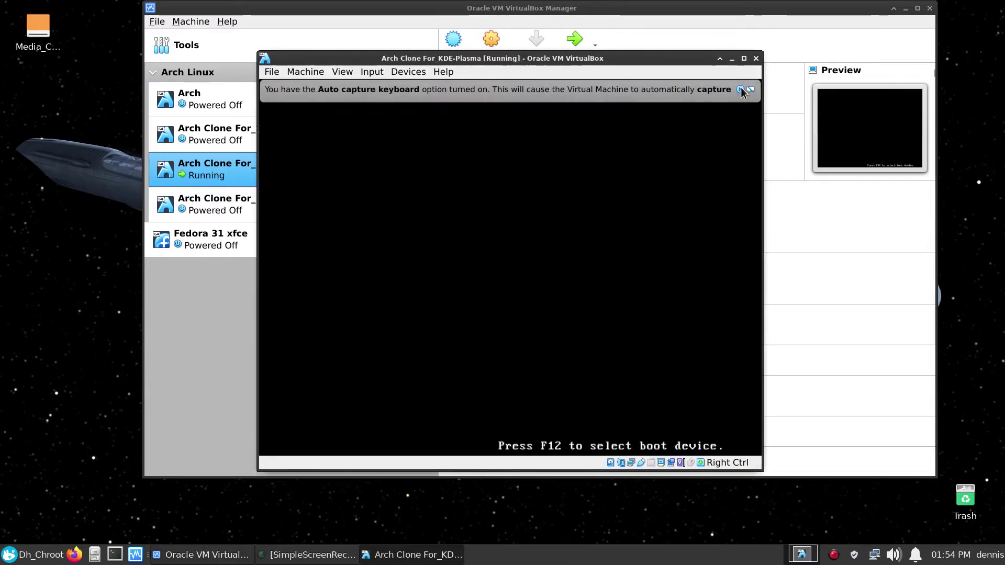
{"action": "left_click", "coordinate": [907, 10]}
{"action": "left_click", "coordinate": [906, 9]}
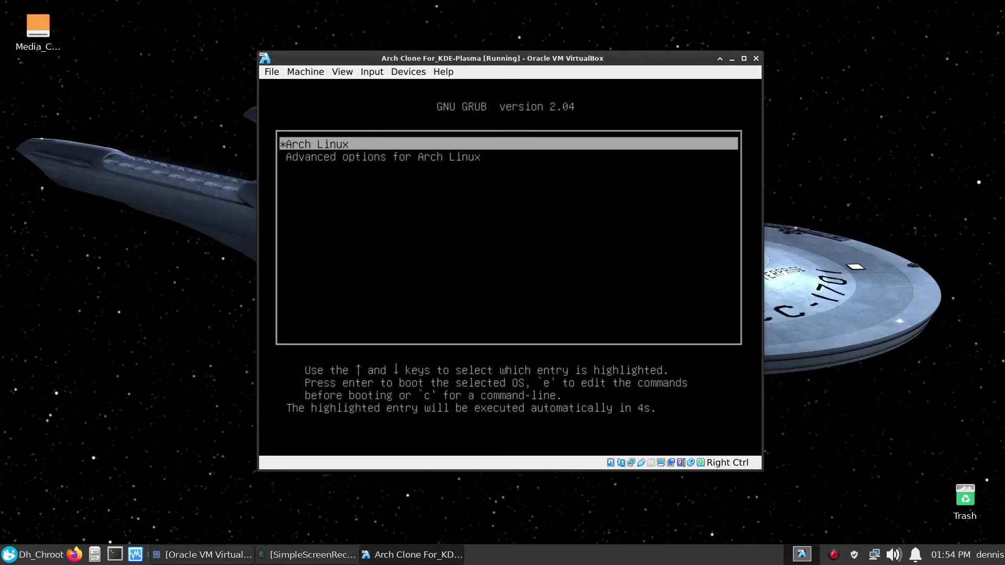
{"action": "key", "text": "Return"}
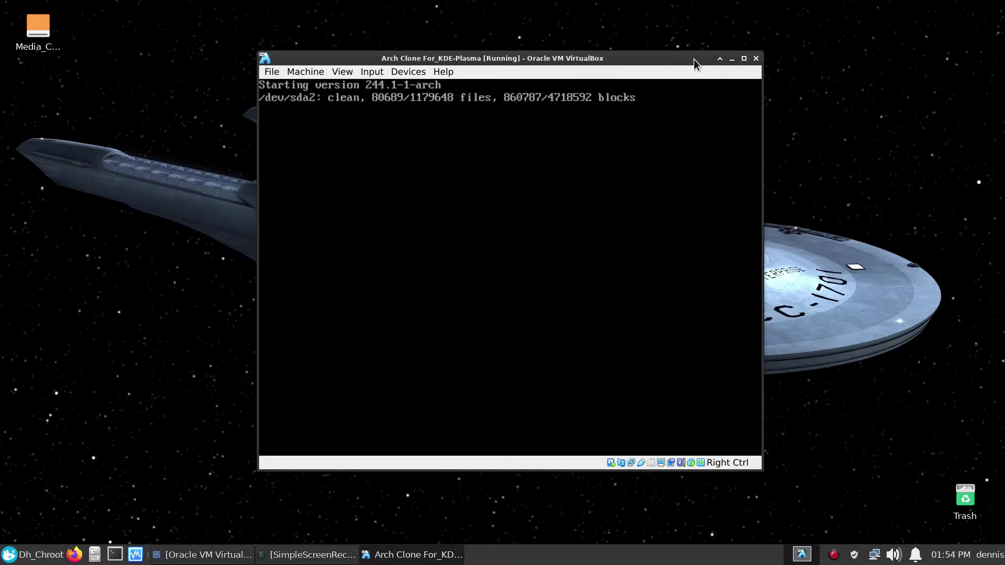
Move the virtual machine window to the upper edge of the desktop and dismiss the mouse pointer integration notice
{"action": "left_click_drag", "start_coordinate": [693, 58], "coordinate": [626, 19]}
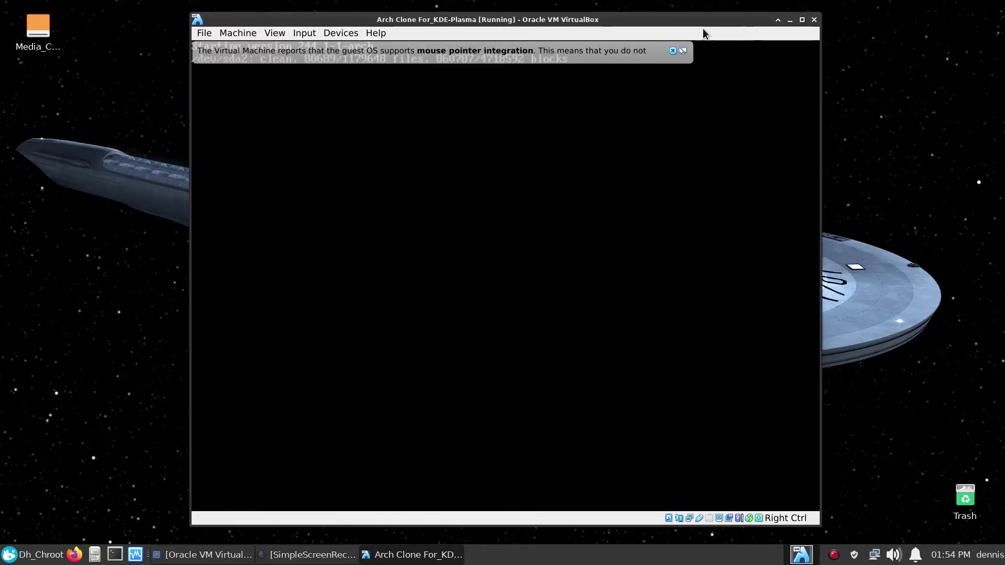
{"action": "left_click", "coordinate": [673, 50]}
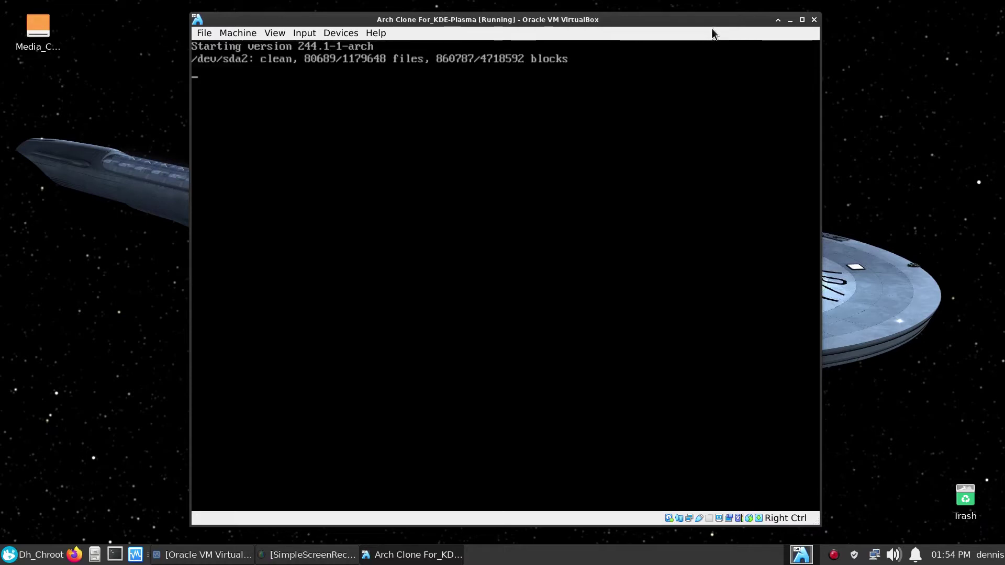
{"action": "left_click_drag", "start_coordinate": [713, 24], "coordinate": [705, 13]}
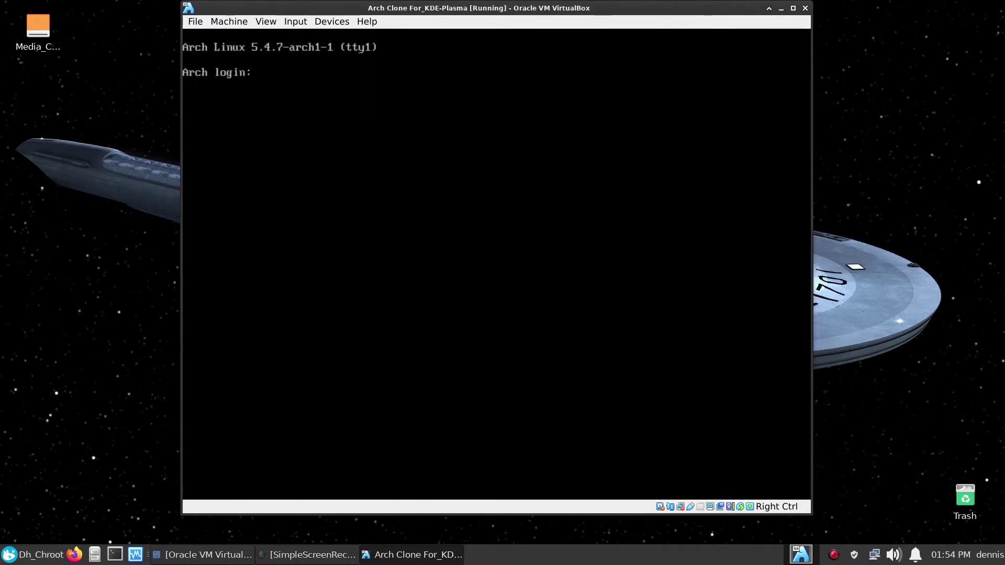
Log in to the Arch console with the account's username and password
{"action": "type", "text": "dennis"}
{"action": "key", "text": "Return"}
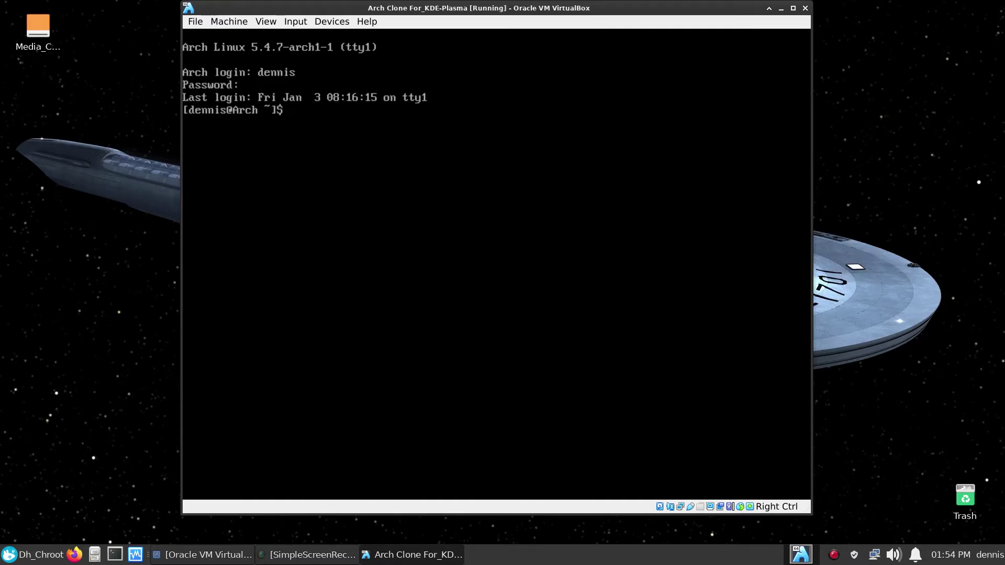
Run sudo pacman -S xorg xorg-xinit xorg-drivers xorg-server xorg-apps xorg-xkill
{"action": "type", "text": "sudo pa"}
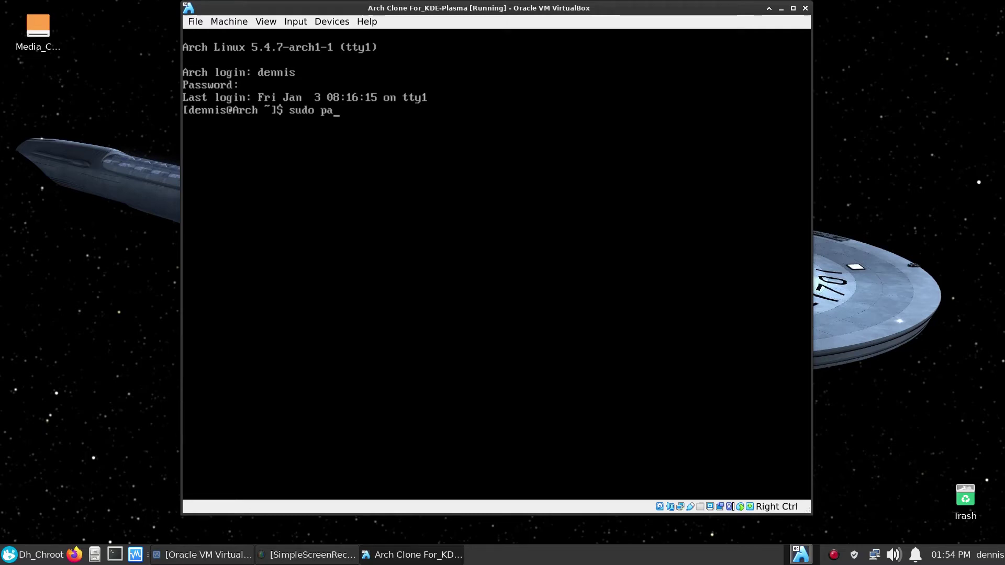
{"action": "type", "text": "cman -S xo"}
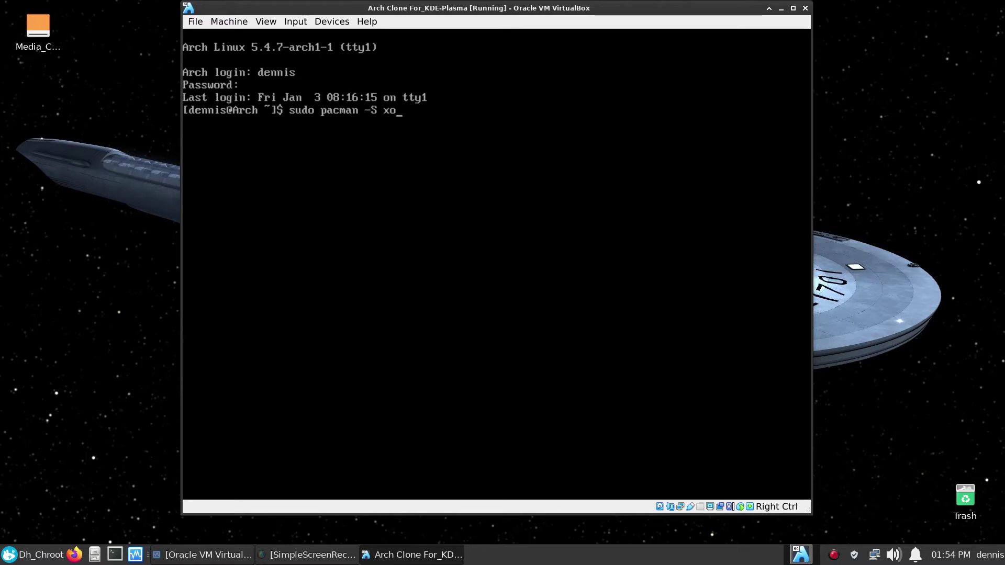
{"action": "type", "text": "rg xorg"}
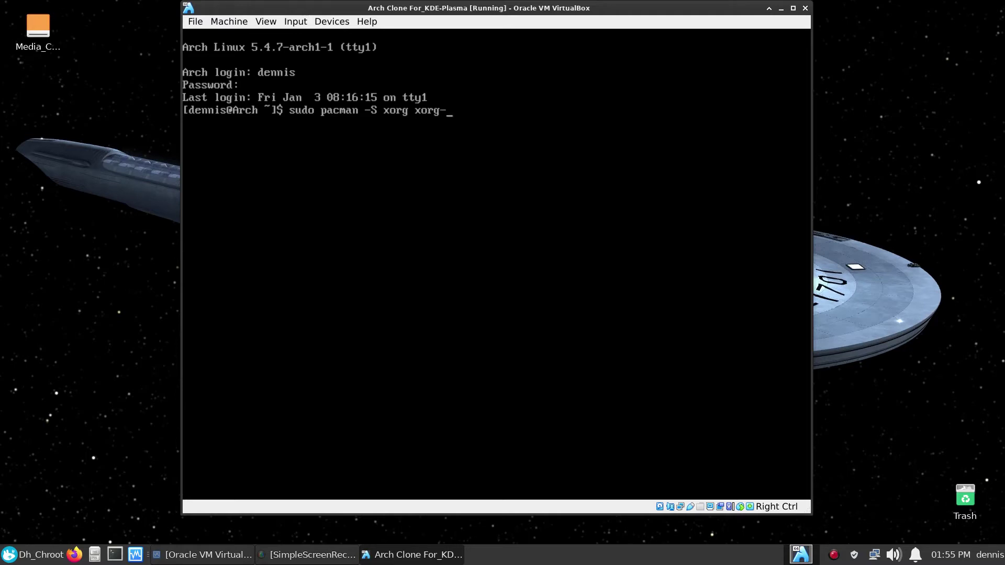
{"action": "type", "text": "-xinit xorg"}
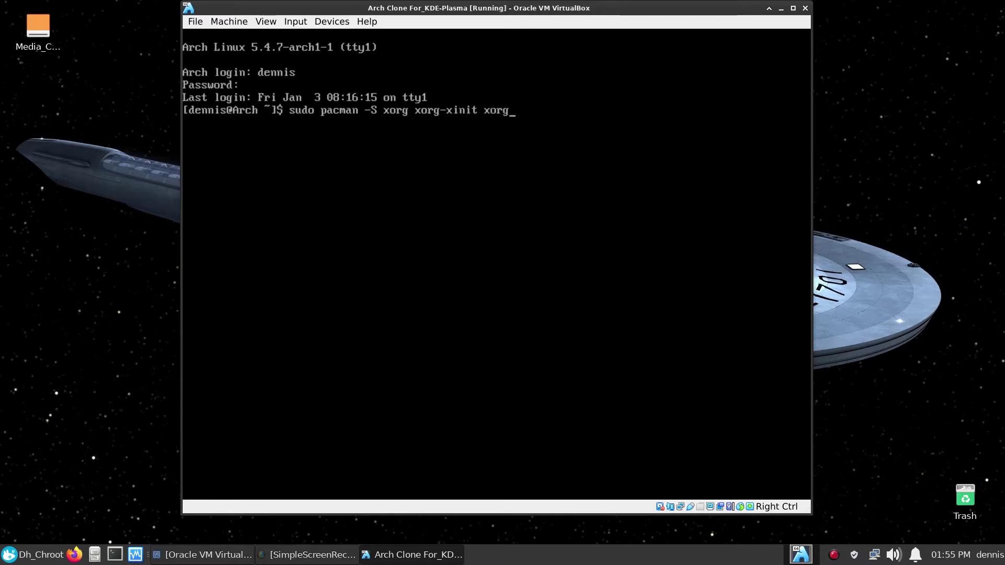
{"action": "type", "text": "-drivers xorg-se"}
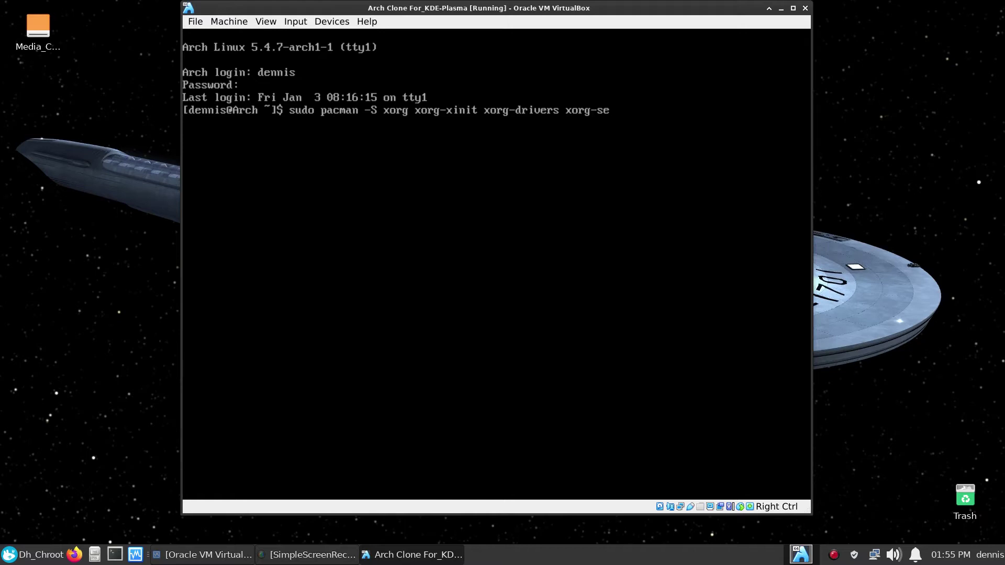
{"action": "type", "text": "rver xorg-apps"}
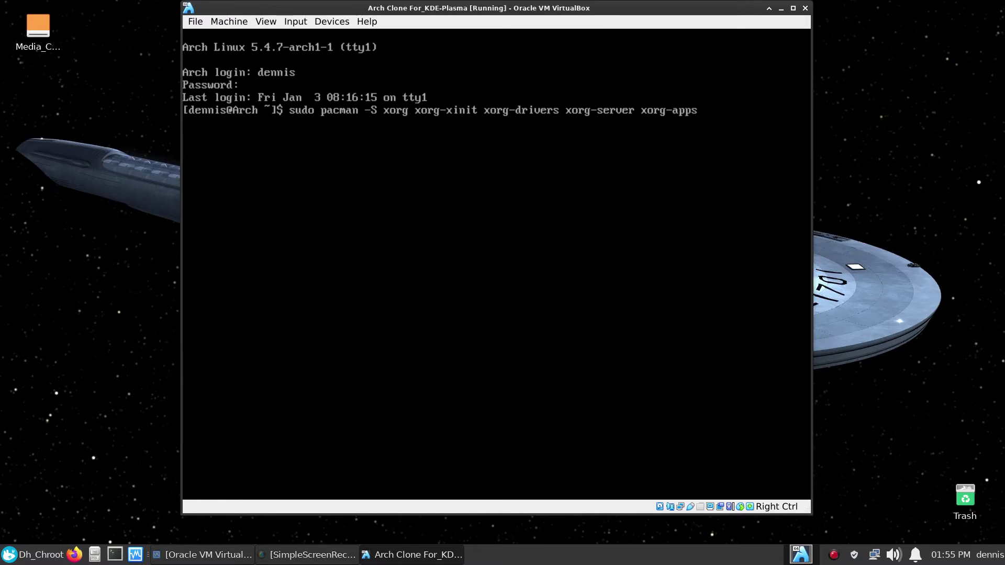
{"action": "type", "text": " xorg-xkill"}
{"action": "key", "text": "Return"}
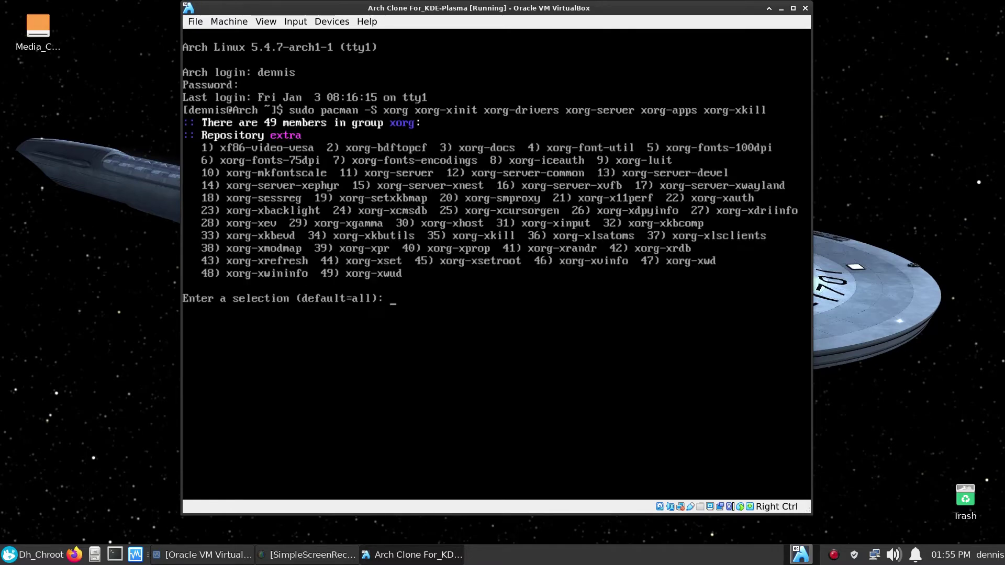
Accept all members of the xorg, xorg-drivers and xorg-apps groups and proceed with the installation
{"action": "key", "text": "Return"}
{"action": "key", "text": "Return"}
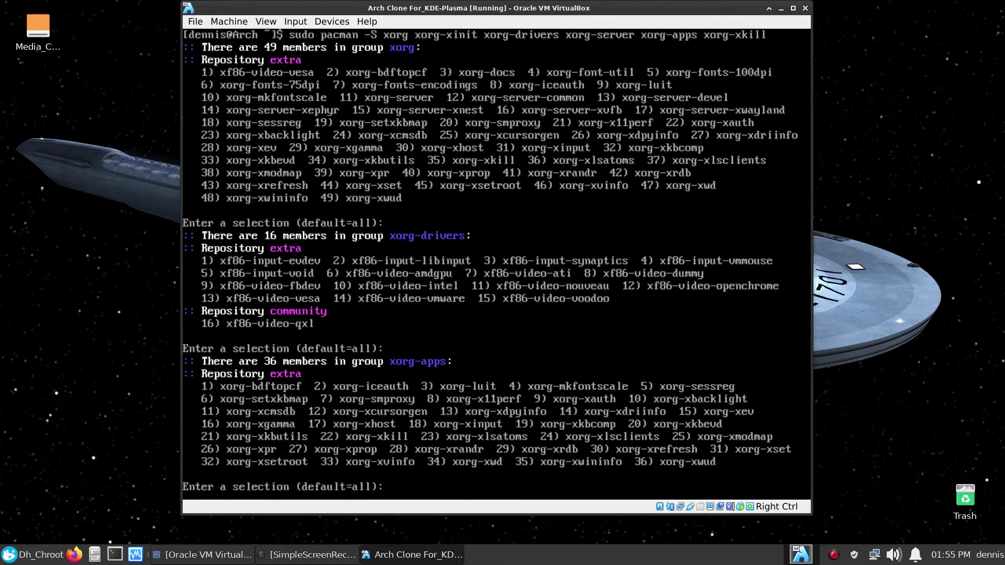
{"action": "key", "text": "Return"}
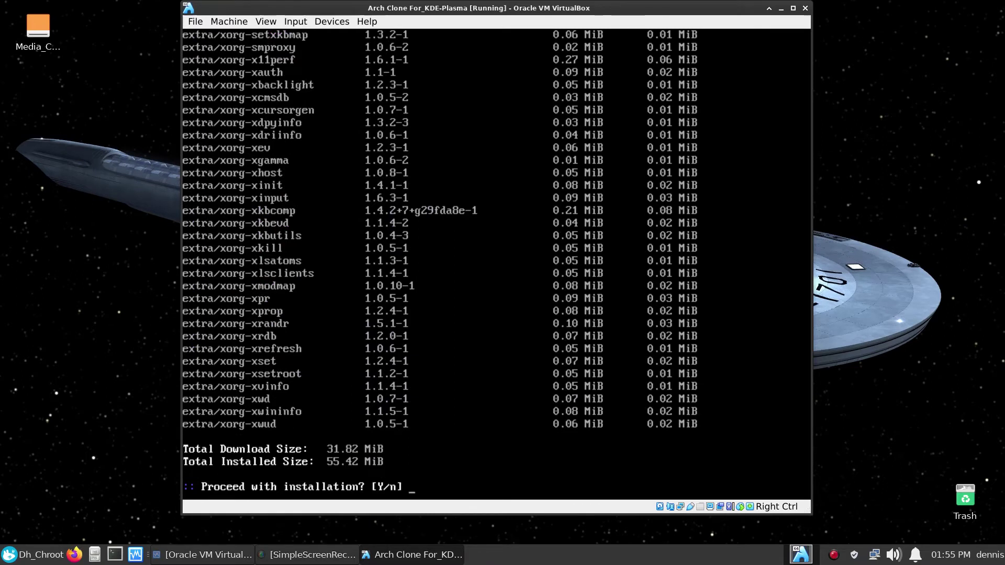
{"action": "key", "text": "Return"}
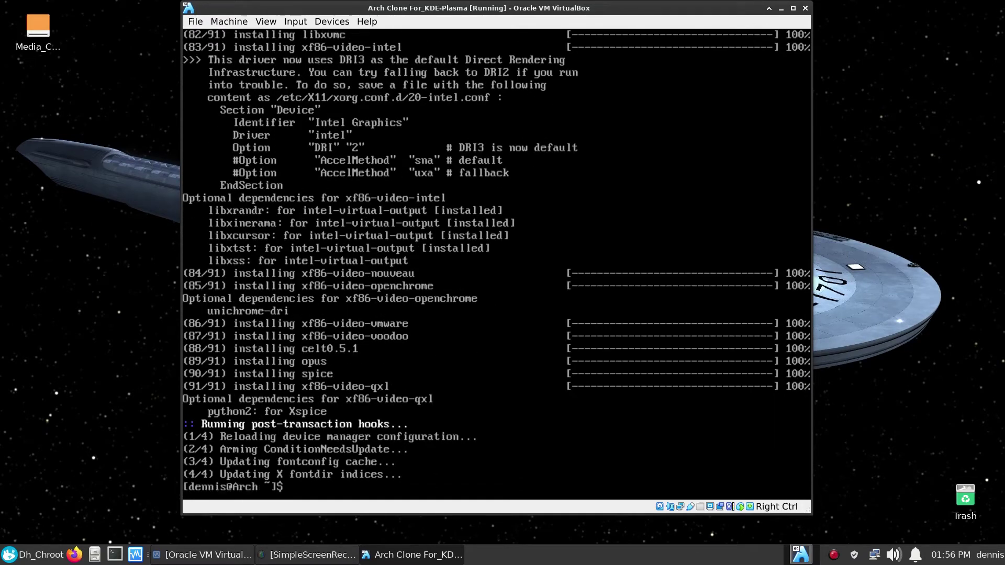
Clear the terminal and run sudo pacman -S plasma plasma-meta plasma-desktop kde-applications kde-applications-meta
{"action": "key", "text": "ctrl+l"}
{"action": "key", "text": "Return"}
{"action": "key", "text": "Return"}
{"action": "key", "text": "Return"}
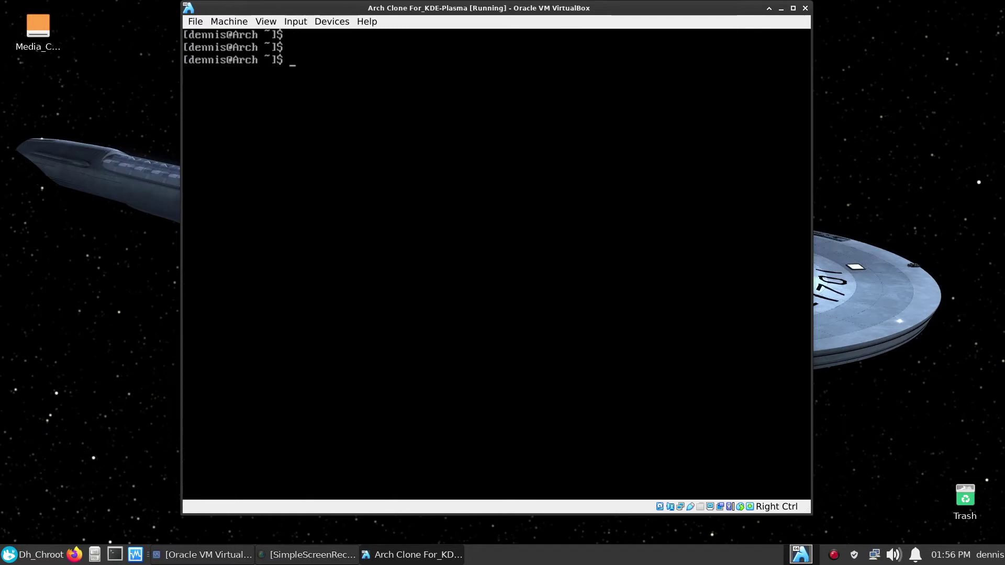
{"action": "type", "text": "su"}
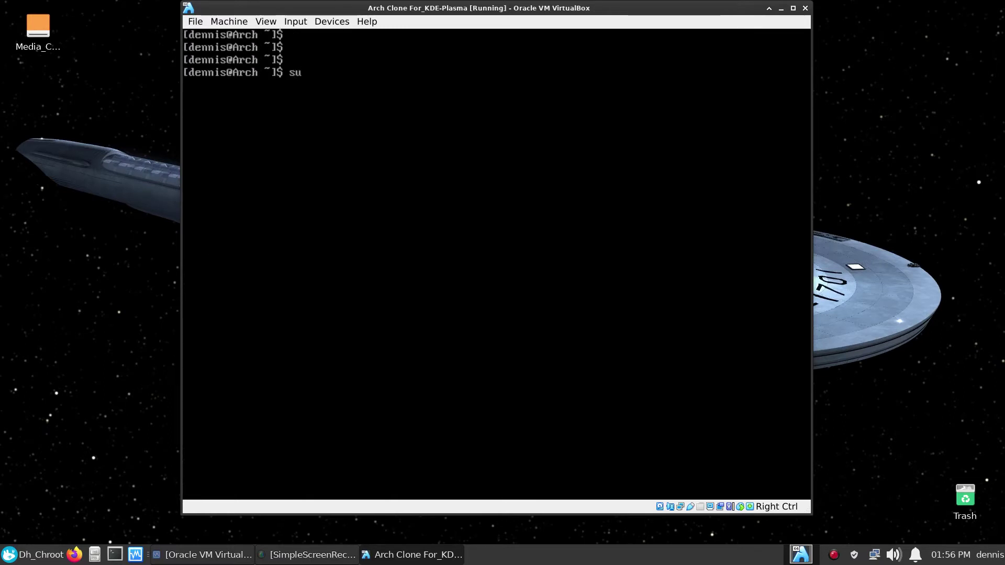
{"action": "type", "text": "do pacman -S plasma"}
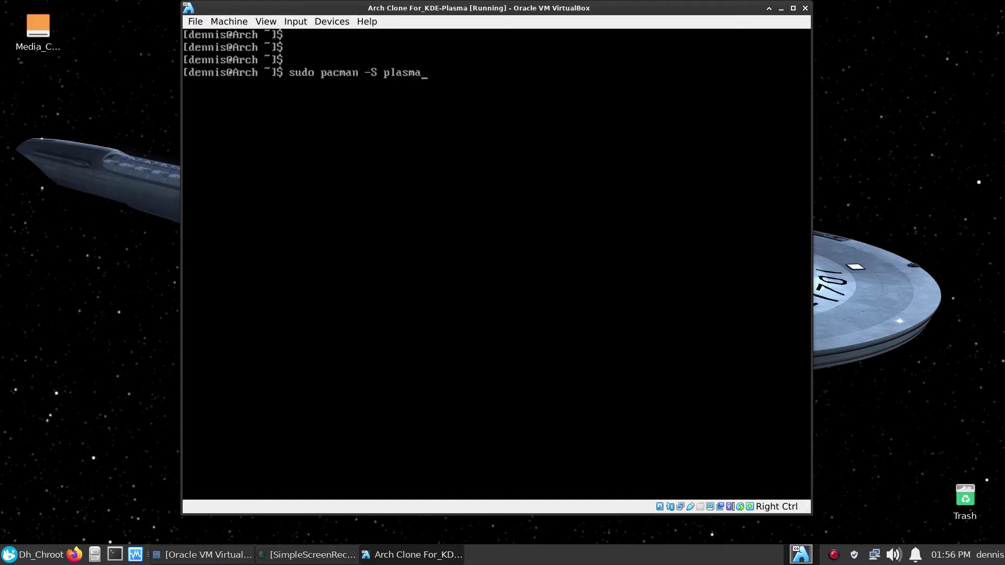
{"action": "type", "text": " plasma-meta"}
{"action": "type", "text": "pl"}
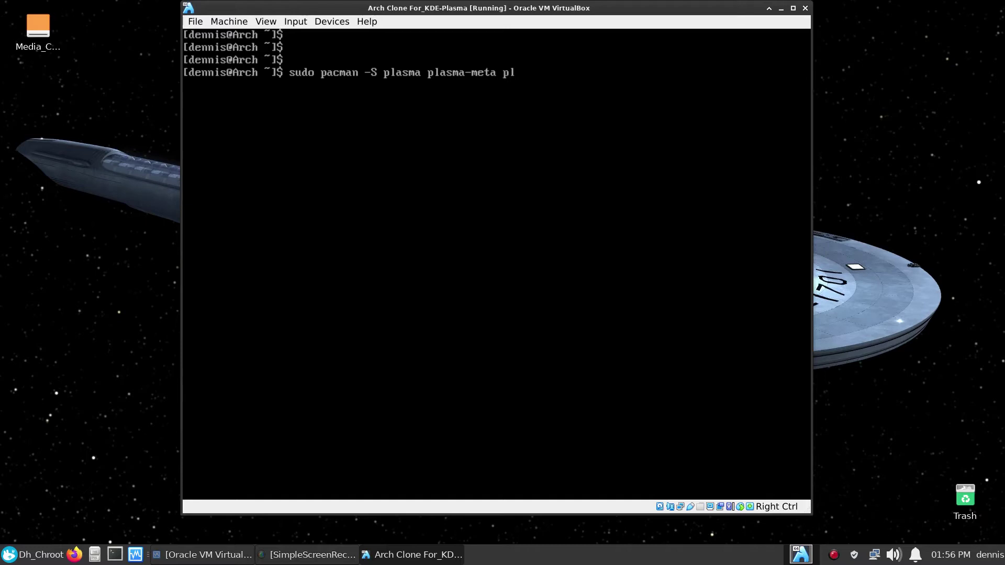
{"action": "type", "text": "asma-desktop kde-"}
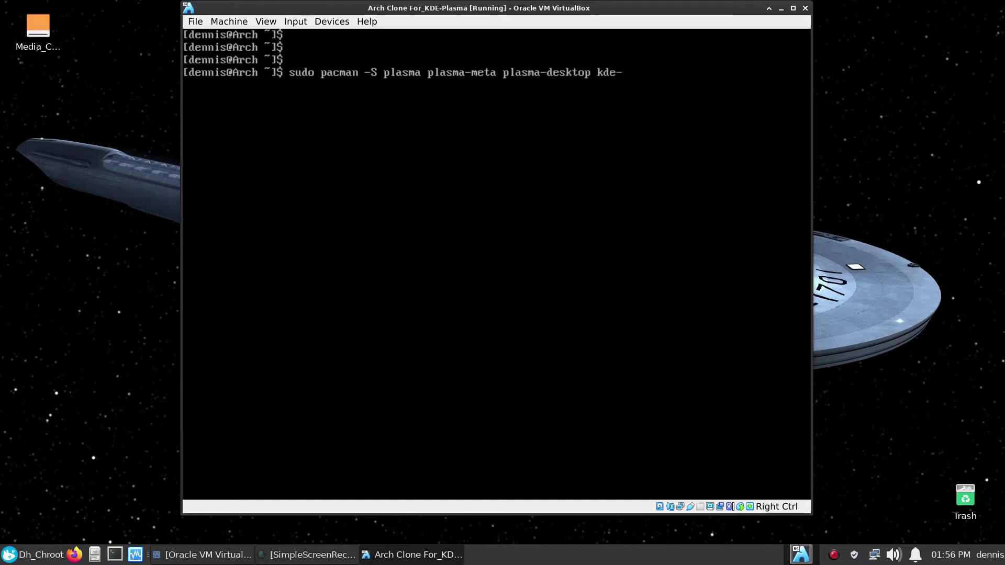
{"action": "type", "text": "applications"}
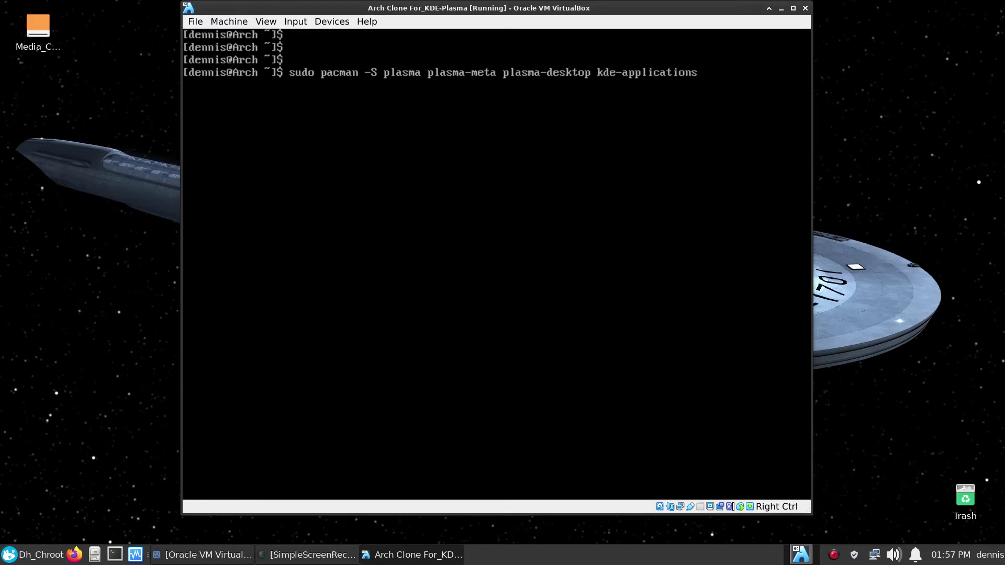
{"action": "type", "text": " kde-applications-"}
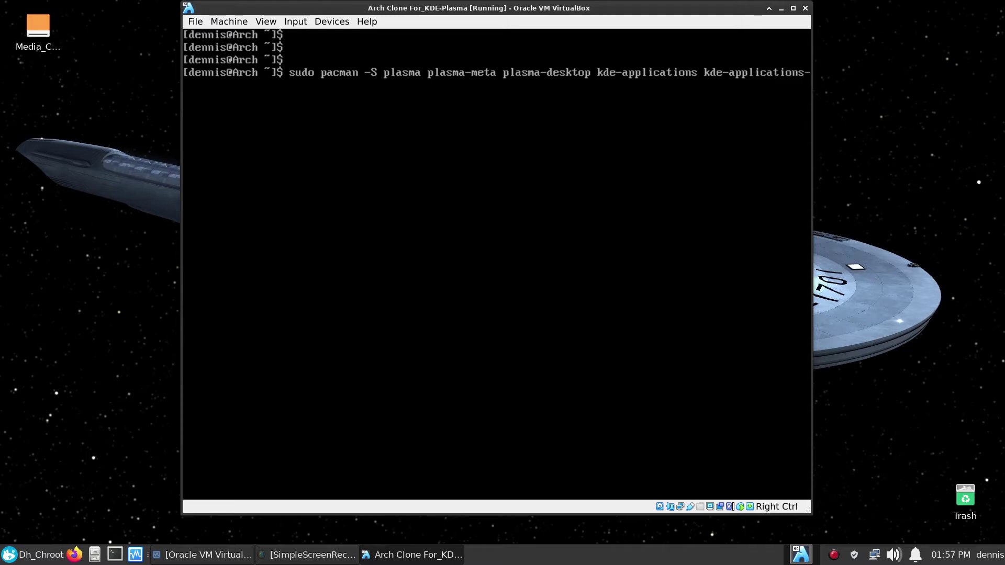
{"action": "type", "text": "a"}
{"action": "key", "text": "Return"}
Accept the default package selections and providers for plasma and kde-applications, including phonon-qt5-gstreamer, and proceed with the installation
{"action": "key", "text": "Return"}
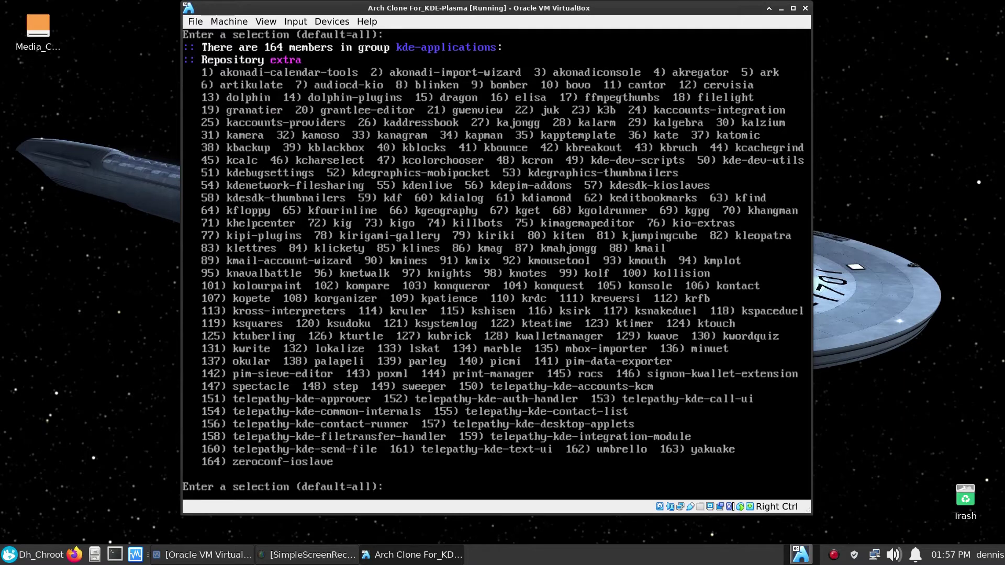
{"action": "key", "text": "Return"}
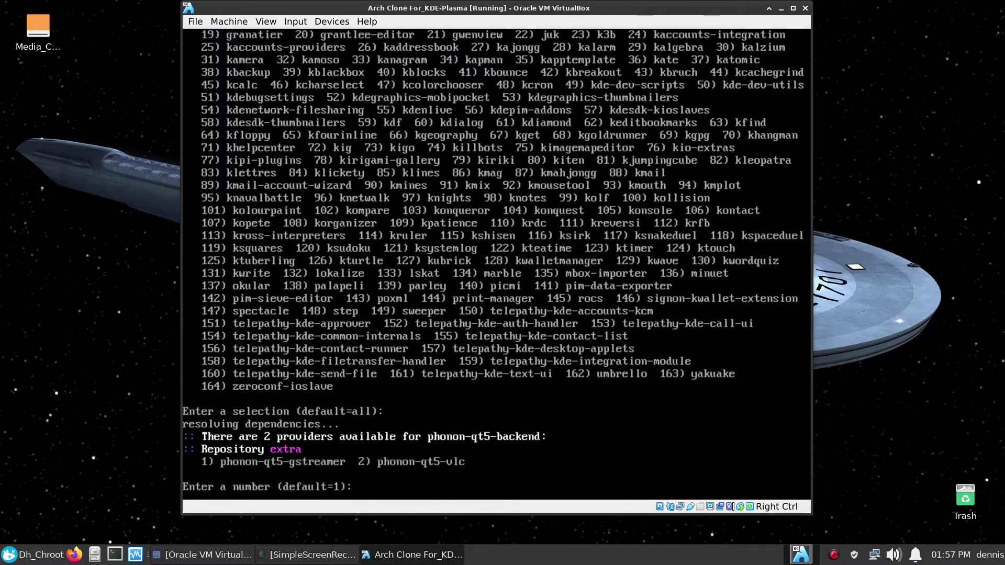
{"action": "key", "text": "Return"}
{"action": "key", "text": "Return"}
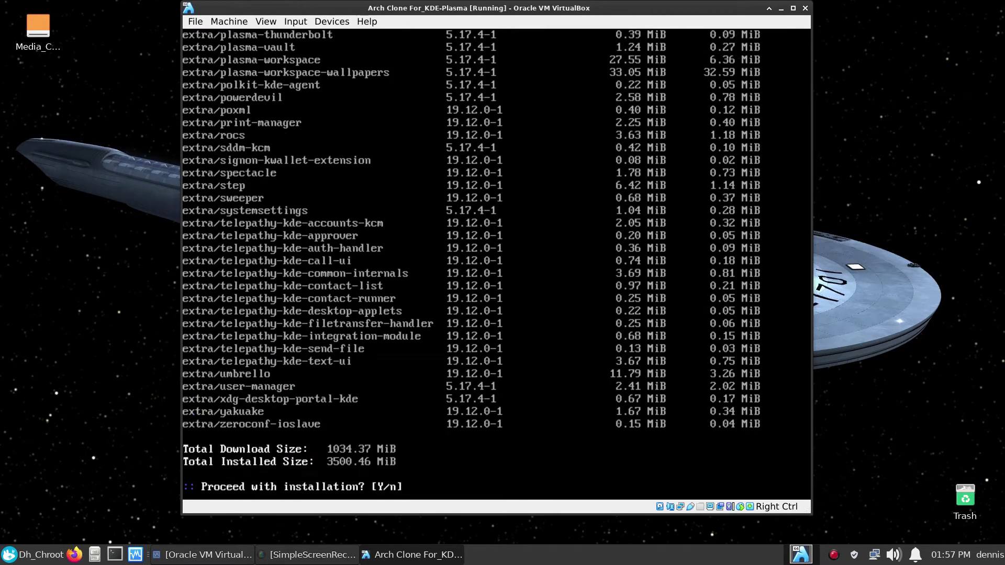
{"action": "key", "text": "Return"}
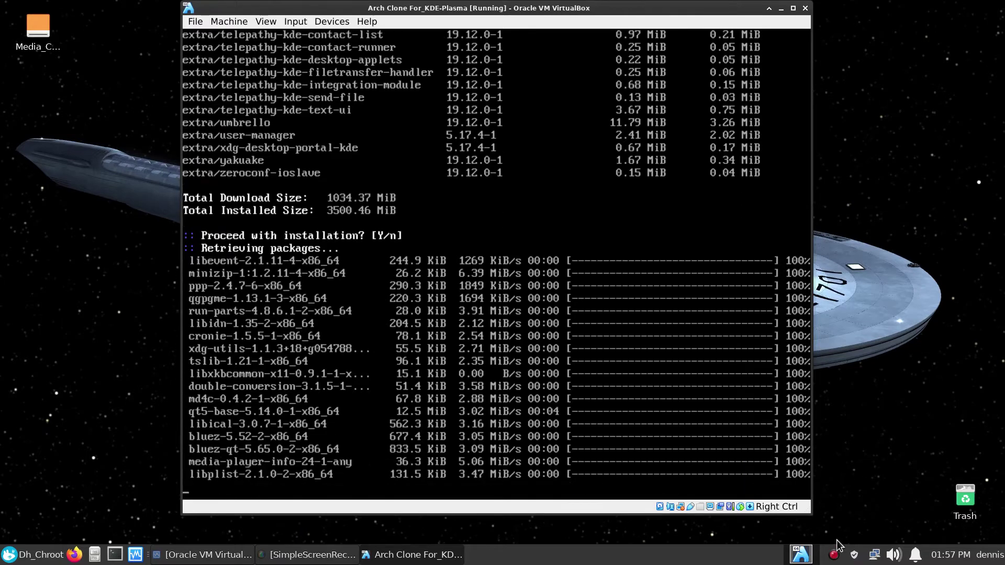
{"action": "right_click", "coordinate": [833, 556]}
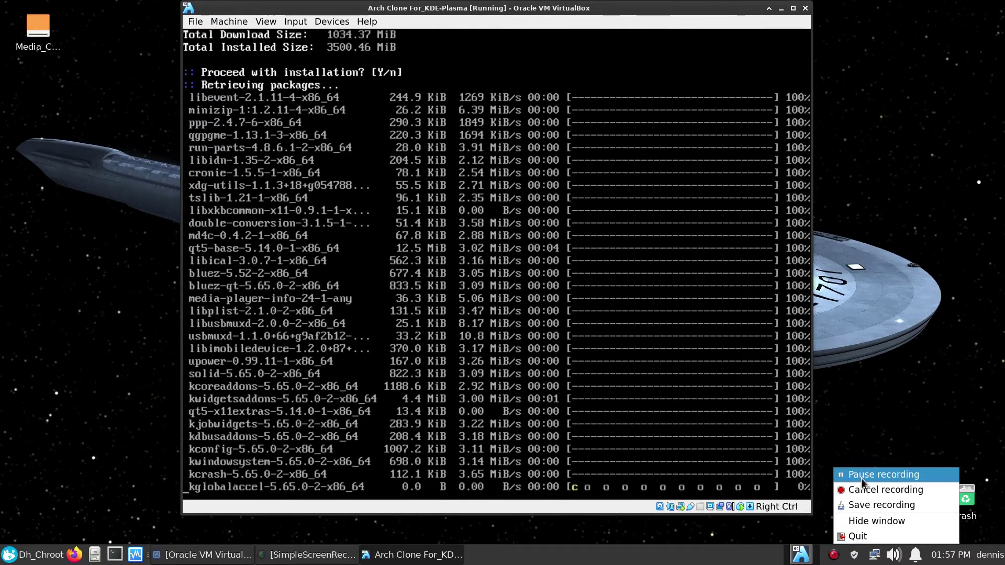
{"action": "left_click", "coordinate": [861, 478]}
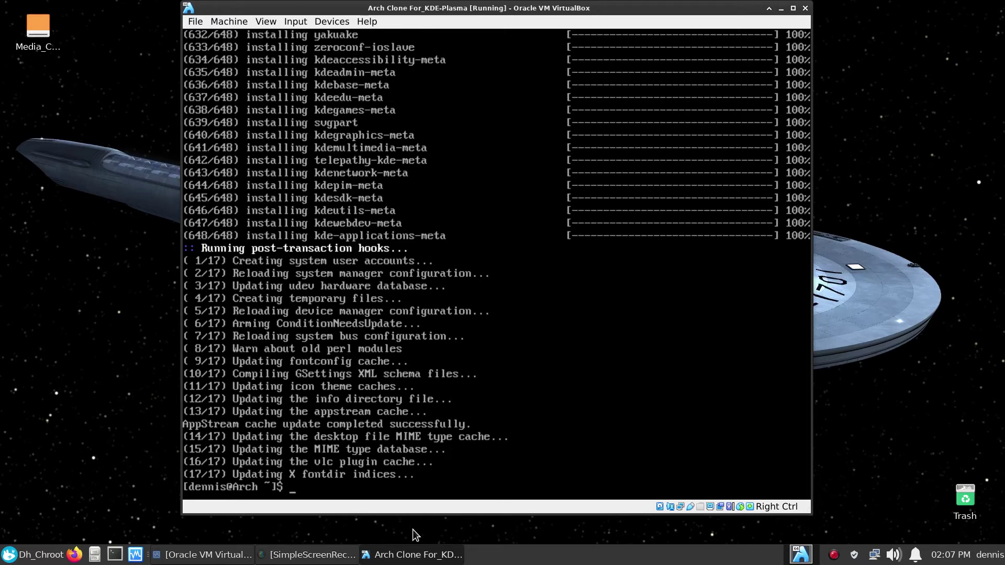
Clear the terminal, then install xfce4-terminal and sddm with sudo pacman -S xfce4-terminal sddm
{"action": "key", "text": "ctrl+l"}
{"action": "key", "text": "Return"}
{"action": "key", "text": "Return"}
{"action": "key", "text": "Return"}
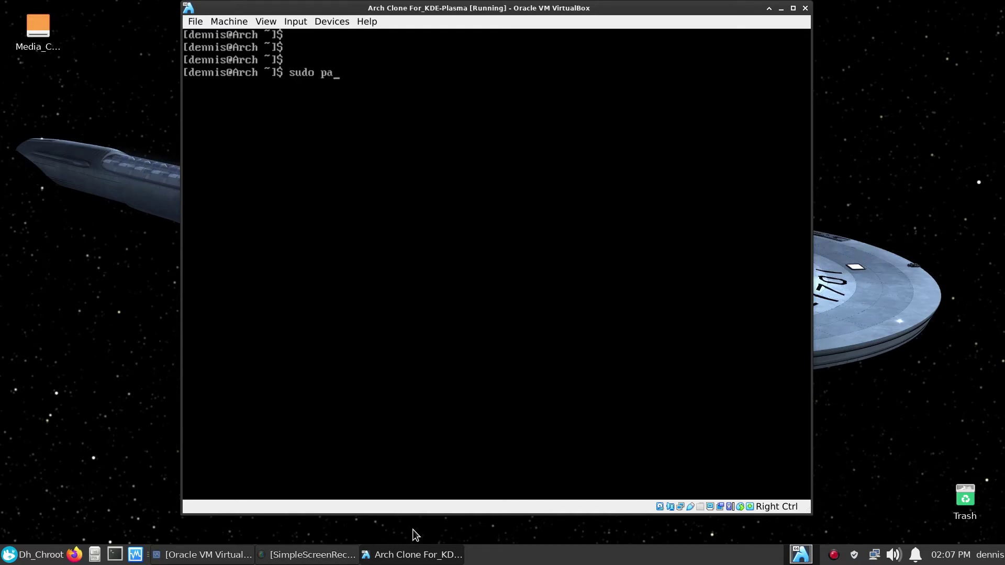
{"action": "type", "text": "sudo pacman -S xfce4-term"}
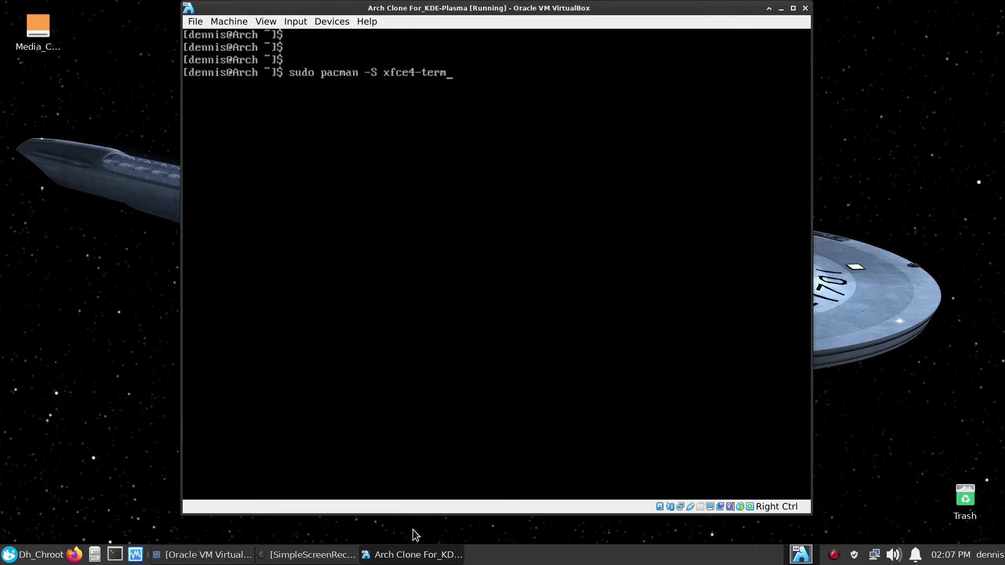
{"action": "type", "text": "inal sddm"}
{"action": "key", "text": "Return"}
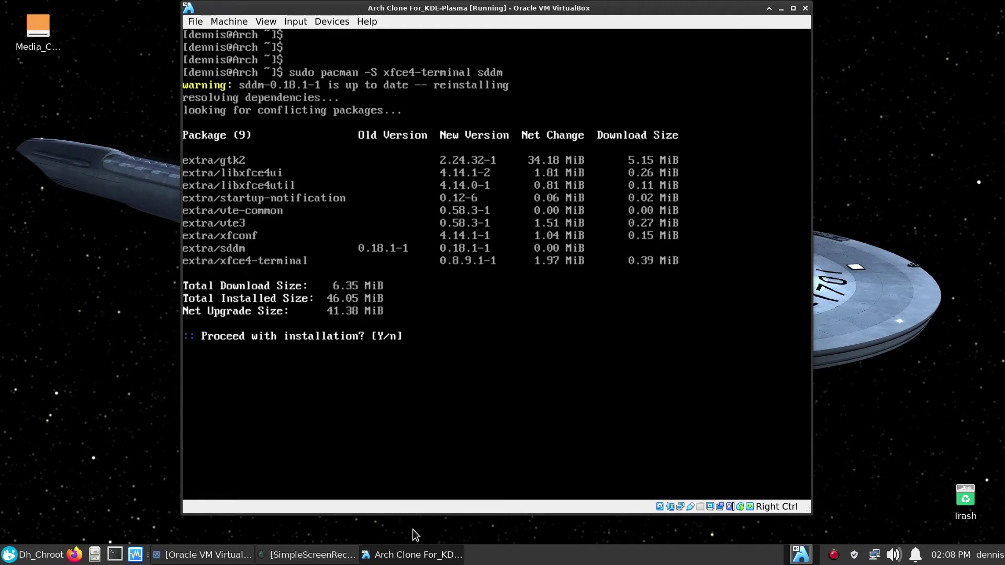
{"action": "key", "text": "Return"}
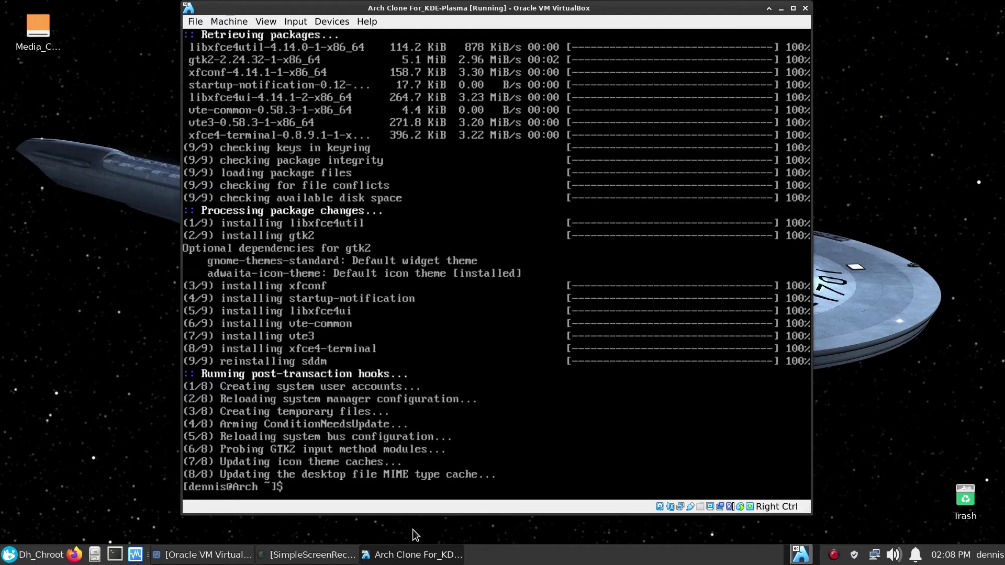
Clear the terminal and enable the display manager with sudo systemctl enable sddm.service
{"action": "key", "text": "ctrl+l"}
{"action": "key", "text": "Return"}
{"action": "key", "text": "Return"}
{"action": "key", "text": "Return"}
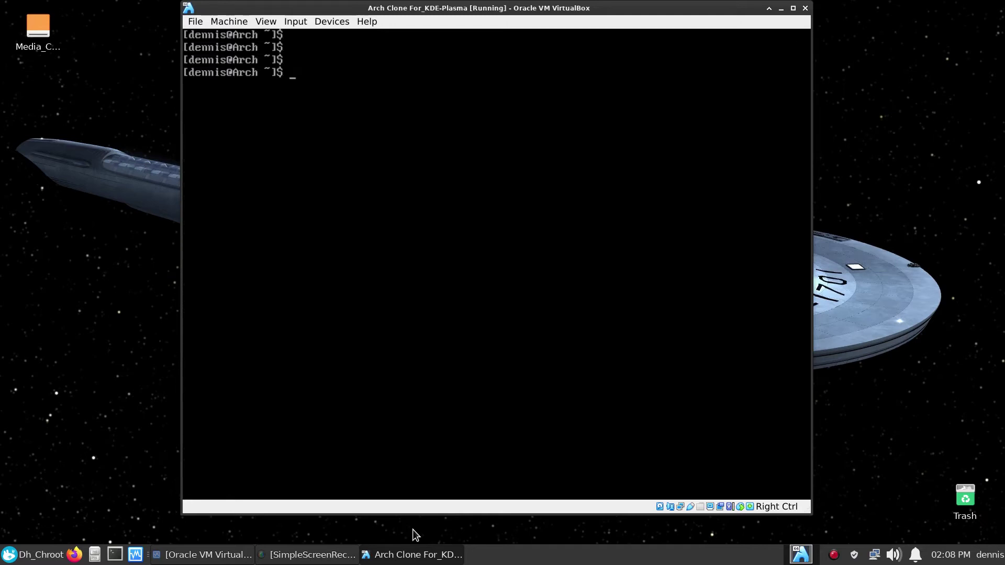
{"action": "type", "text": "sudo system"}
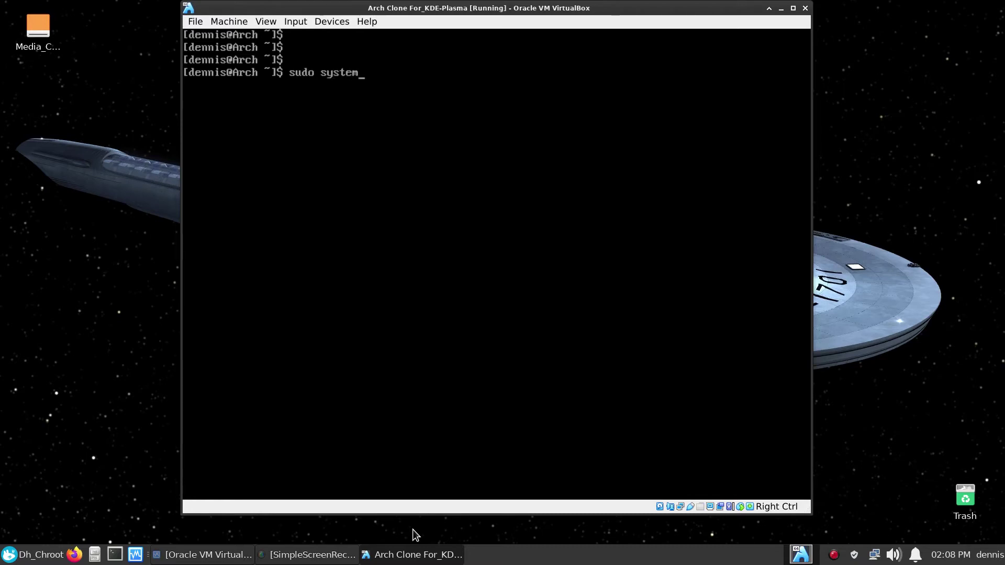
{"action": "type", "text": "ctl enable sddm."}
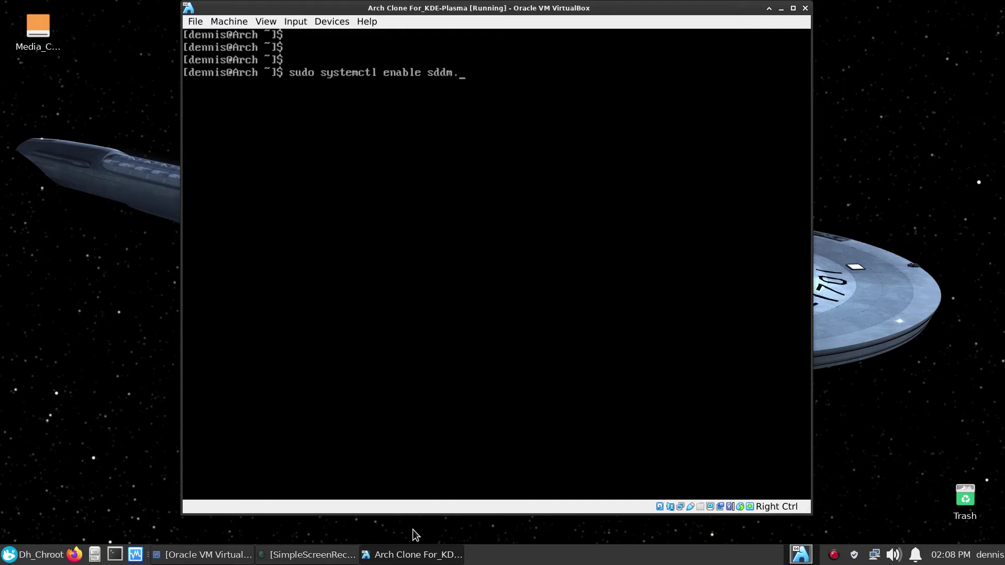
{"action": "type", "text": "service"}
{"action": "key", "text": "Return"}
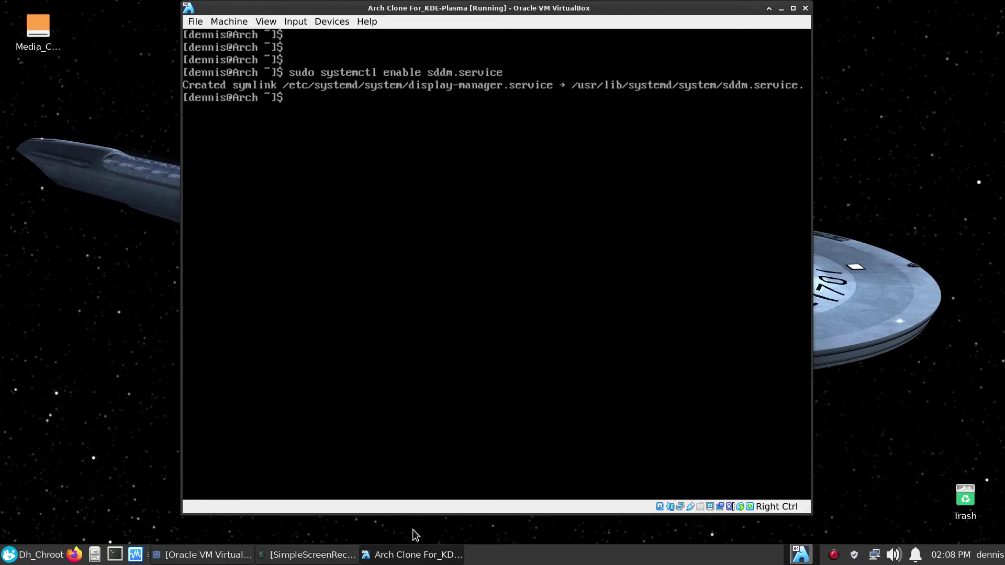
Reboot the virtual machine into the Arch Linux boot entry, enlarging its window and dismissing the mouse pointer integration notices
{"action": "type", "text": "reboot"}
{"action": "key", "text": "Return"}
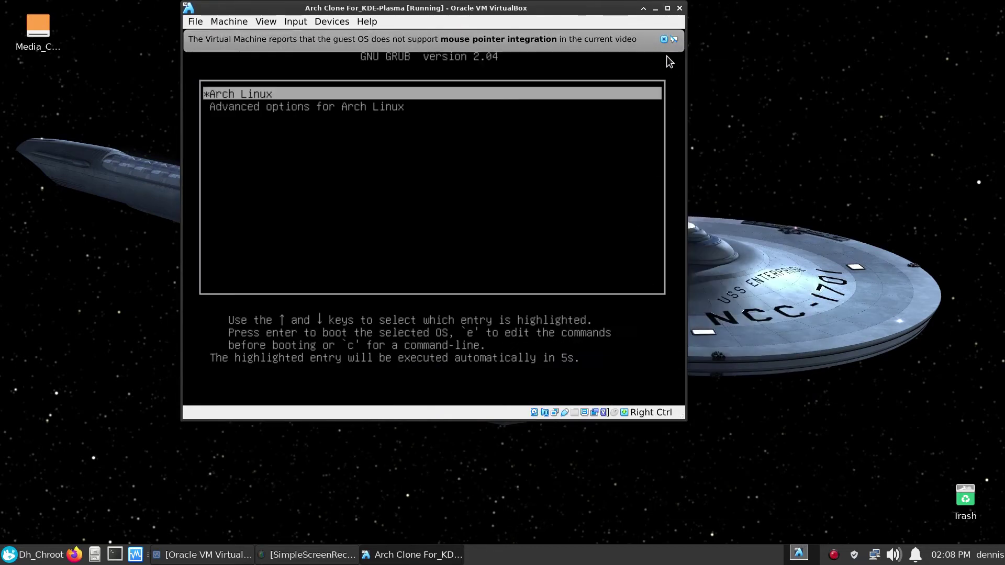
{"action": "left_click", "coordinate": [664, 40]}
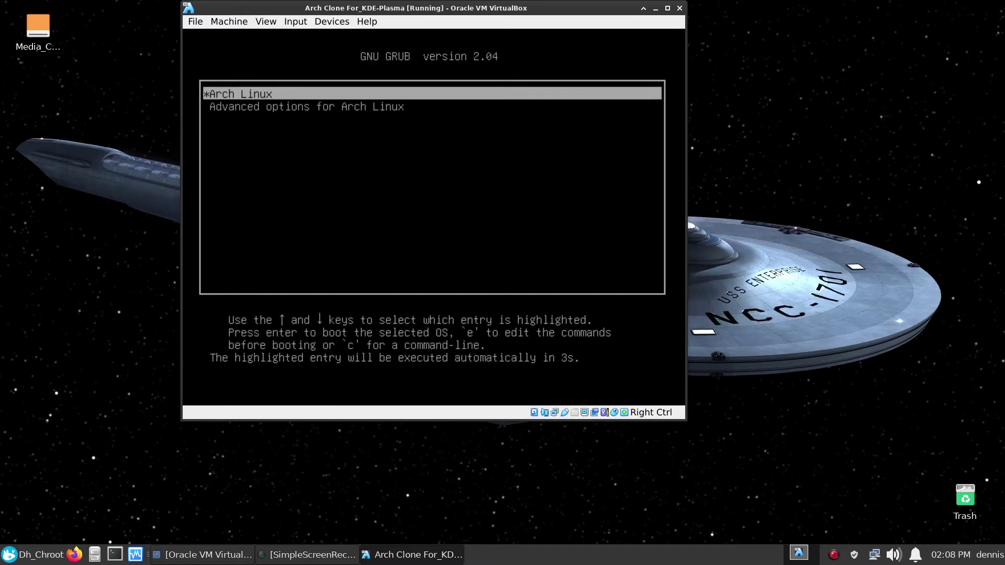
{"action": "key", "text": "Return"}
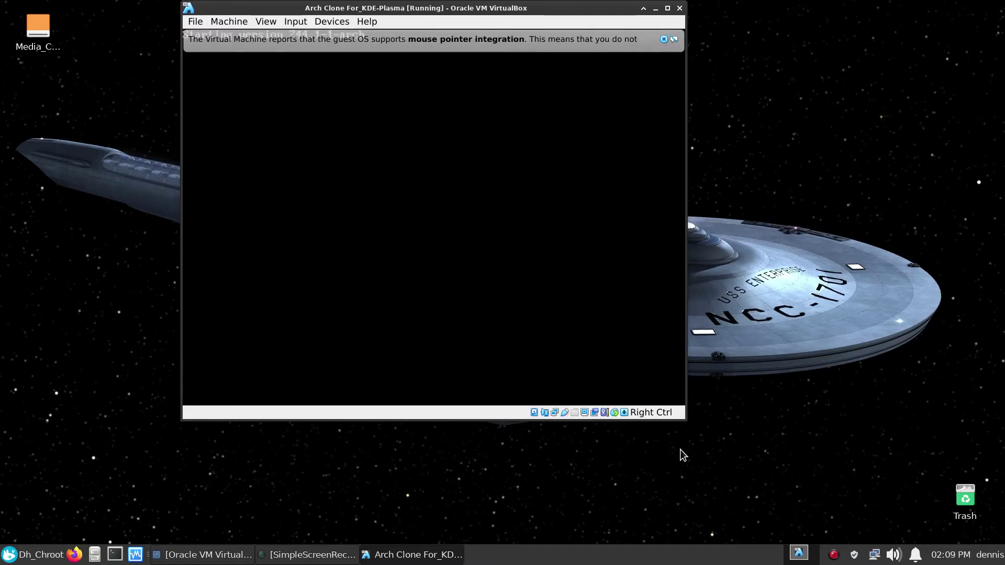
{"action": "left_click_drag", "start_coordinate": [680, 418], "coordinate": [766, 482]}
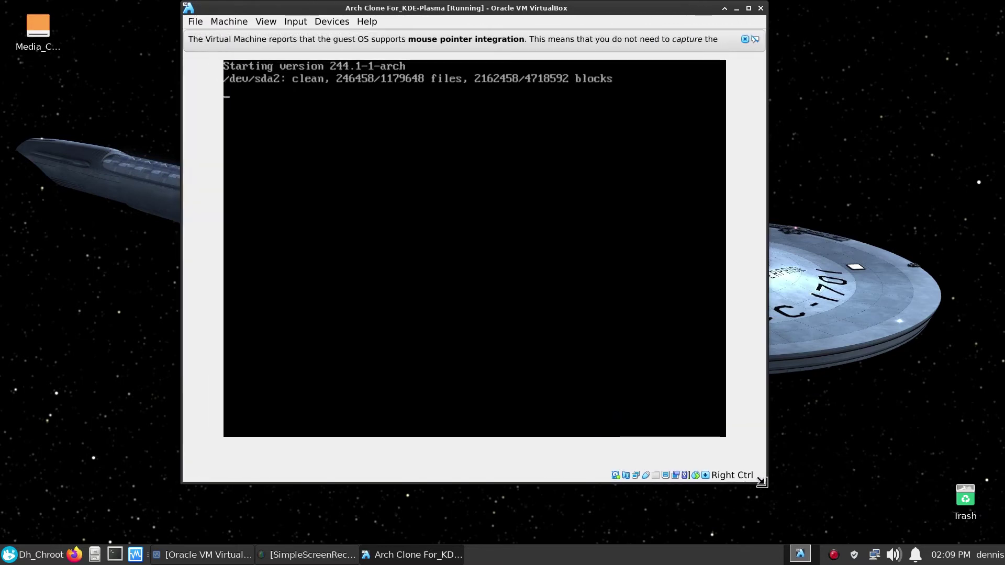
{"action": "left_click", "coordinate": [745, 39]}
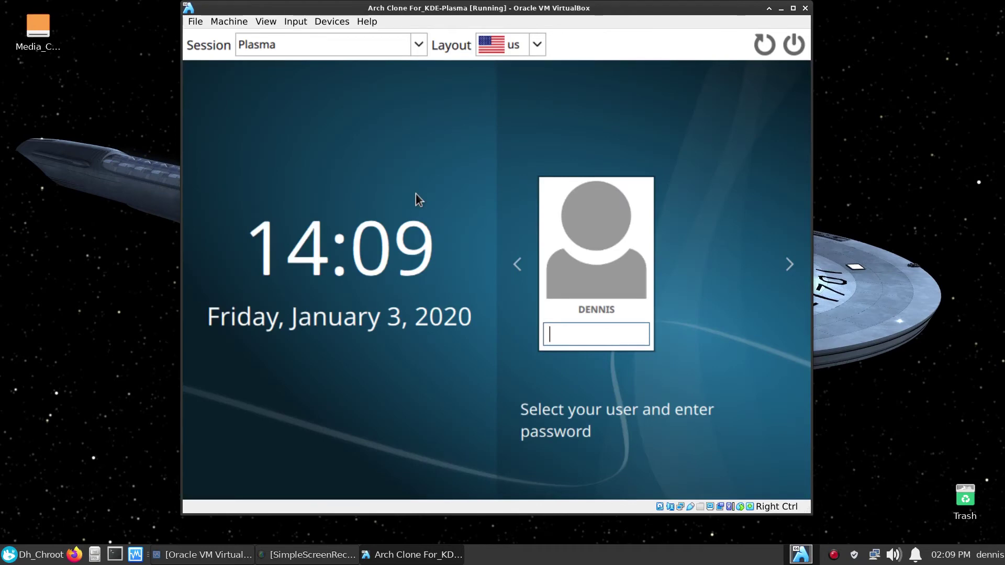
Log in to the Plasma session with the account password, and widen and reposition the virtual machine window
{"action": "type", "text": "****"}
{"action": "key", "text": "Return"}
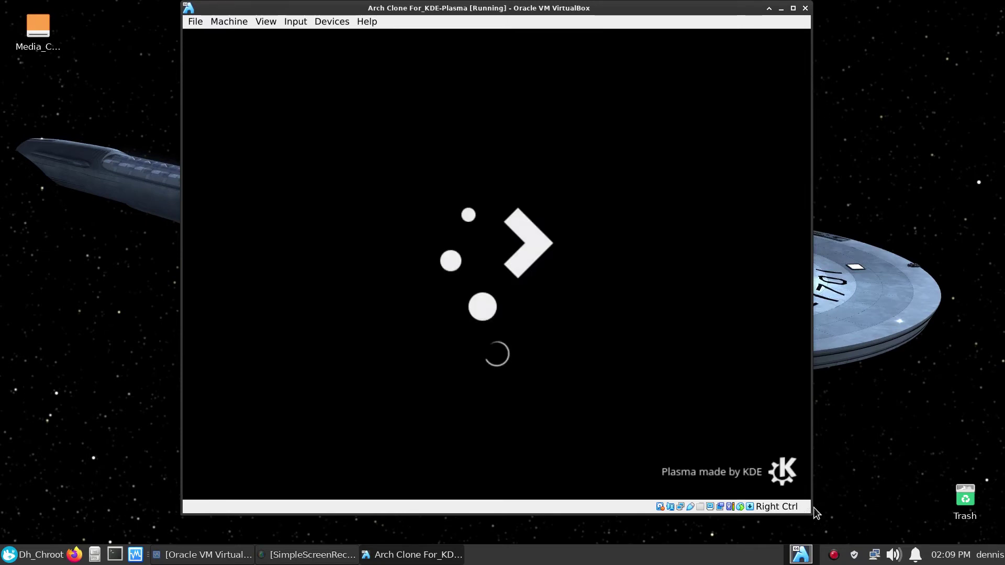
{"action": "left_click_drag", "start_coordinate": [810, 511], "coordinate": [875, 508]}
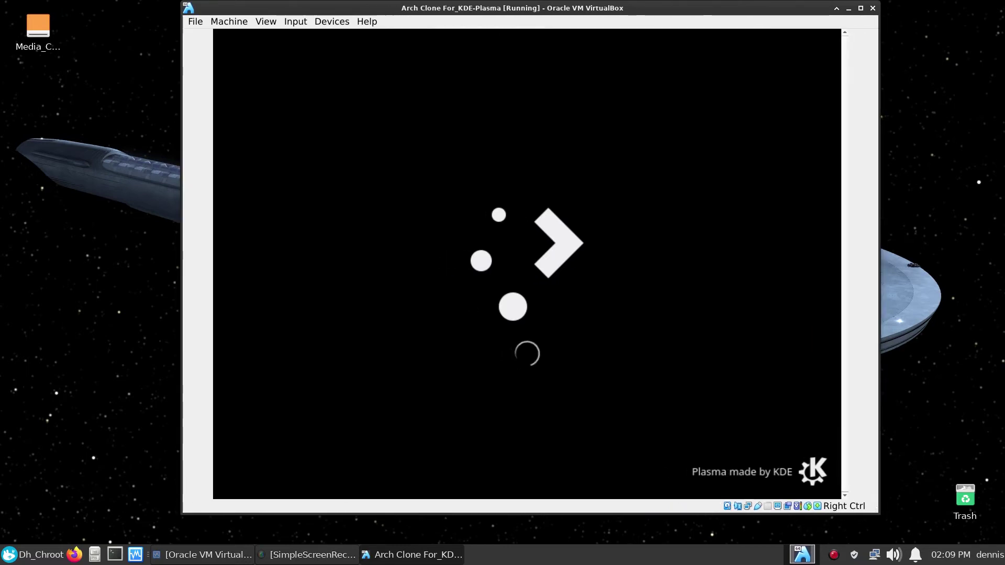
{"action": "left_click_drag", "start_coordinate": [657, 11], "coordinate": [564, 11]}
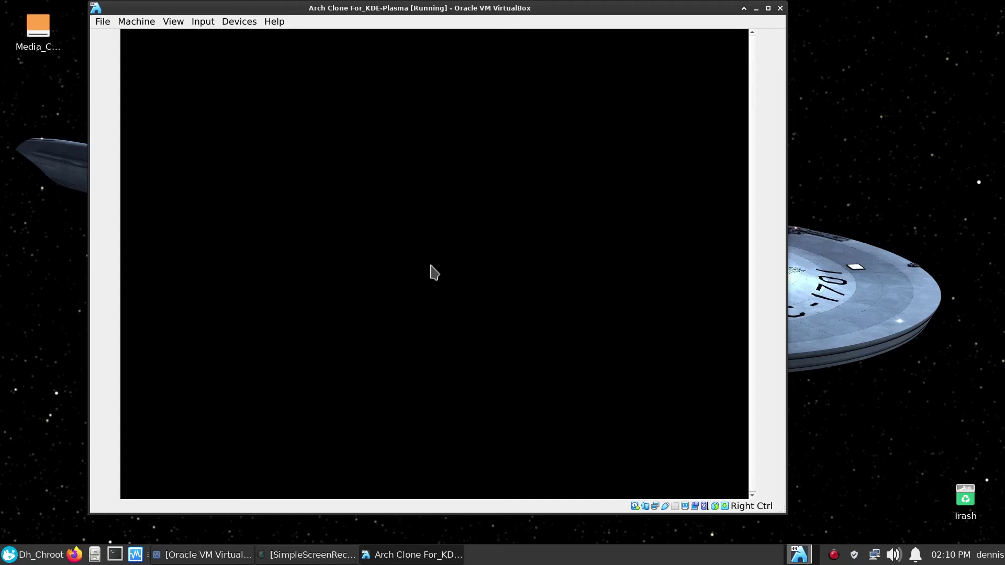
Maximize the virtual machine window and dismiss the filesystem and network notifications on the Plasma desktop
{"action": "key", "text": "alt+space"}
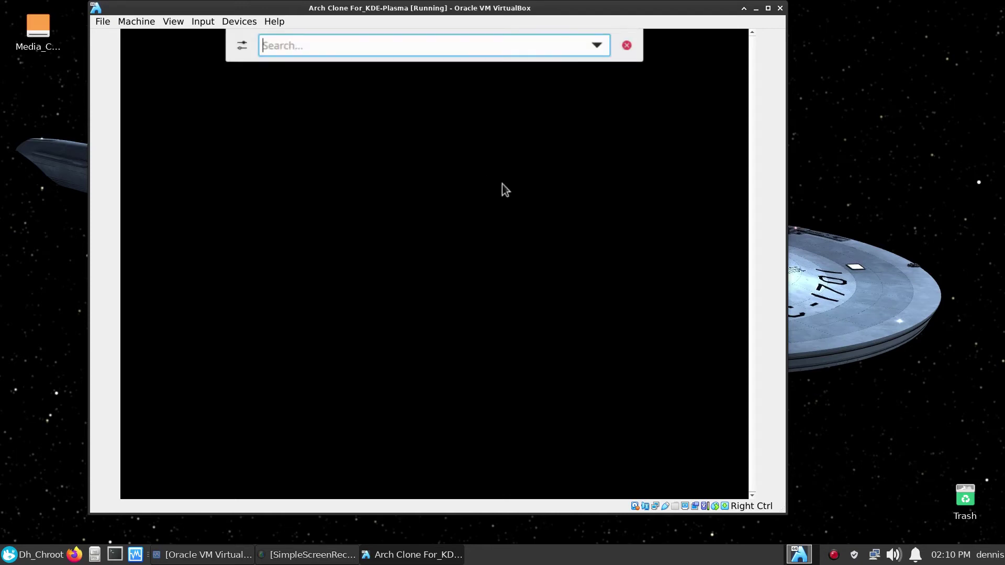
{"action": "left_click", "coordinate": [627, 45]}
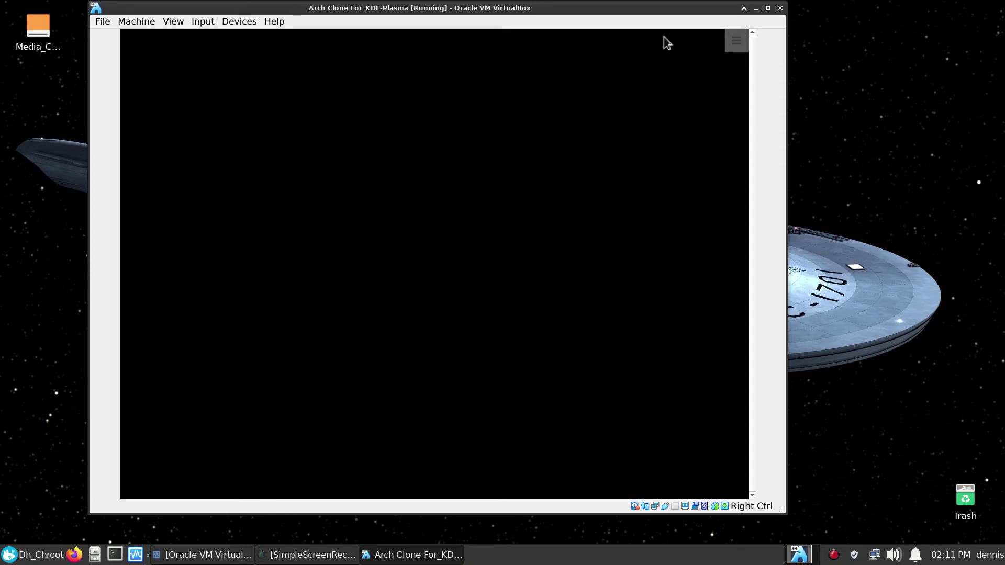
{"action": "left_click", "coordinate": [767, 9]}
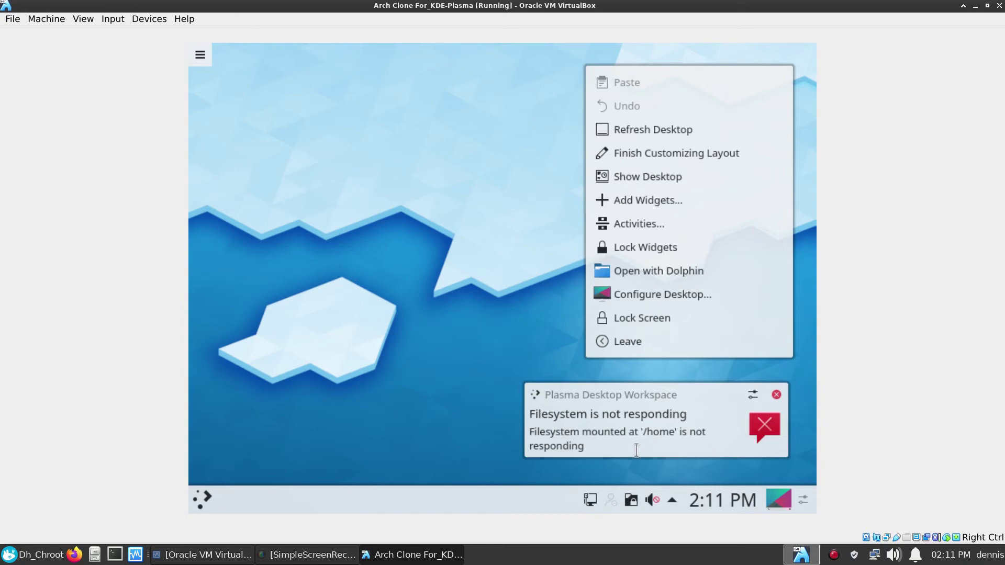
{"action": "left_click", "coordinate": [776, 393]}
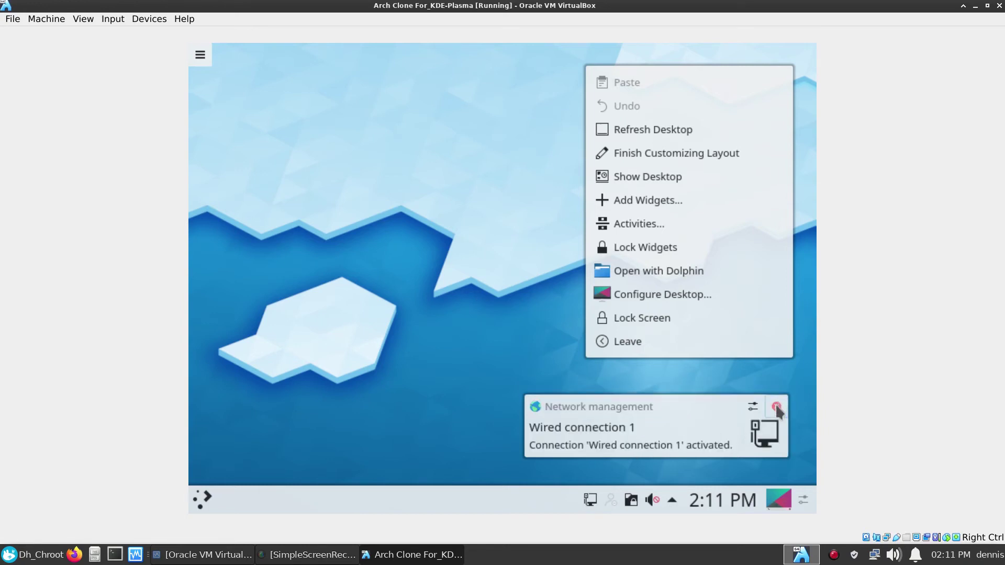
{"action": "left_click", "coordinate": [777, 407]}
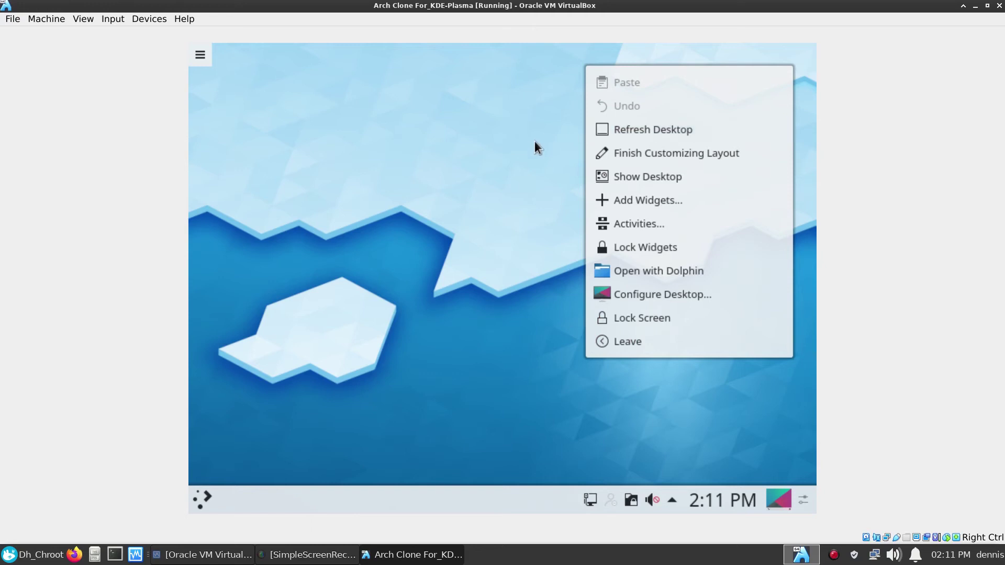
Set the Analog Output / Amplifier volume to 69% and close the volume and desktop folder settings
{"action": "left_click", "coordinate": [720, 300]}
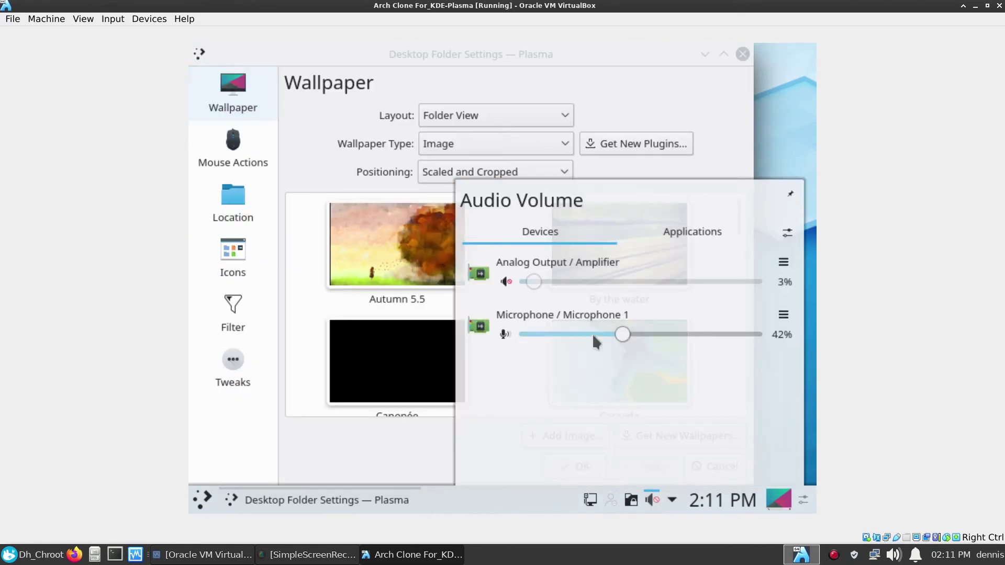
{"action": "left_click_drag", "start_coordinate": [535, 282], "coordinate": [683, 287]}
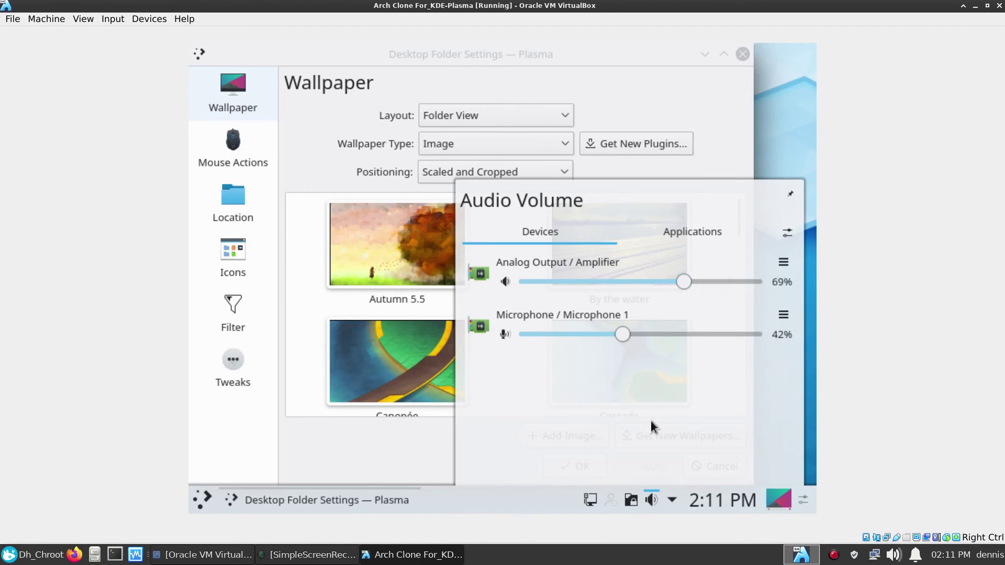
{"action": "left_click", "coordinate": [652, 501]}
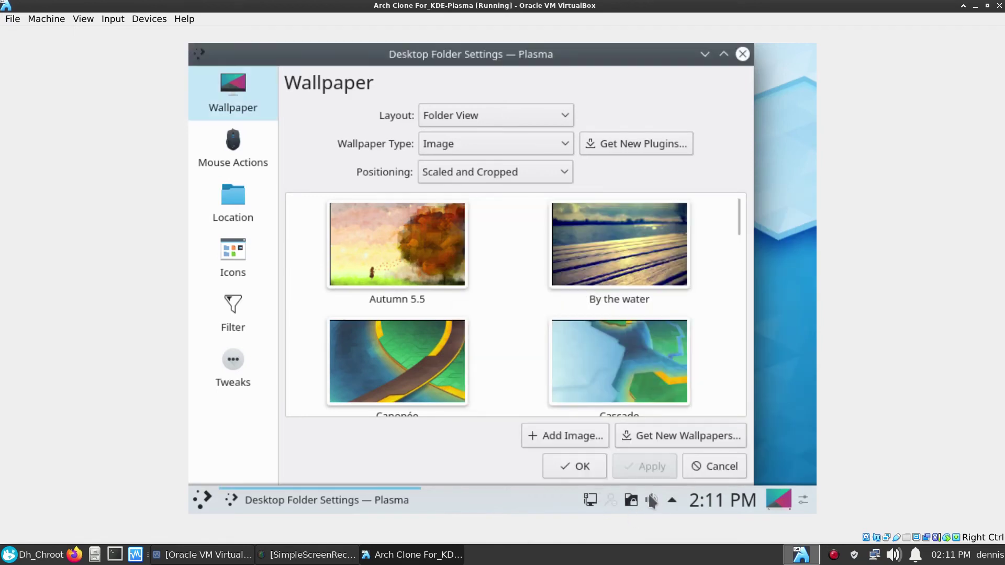
{"action": "left_click", "coordinate": [742, 52]}
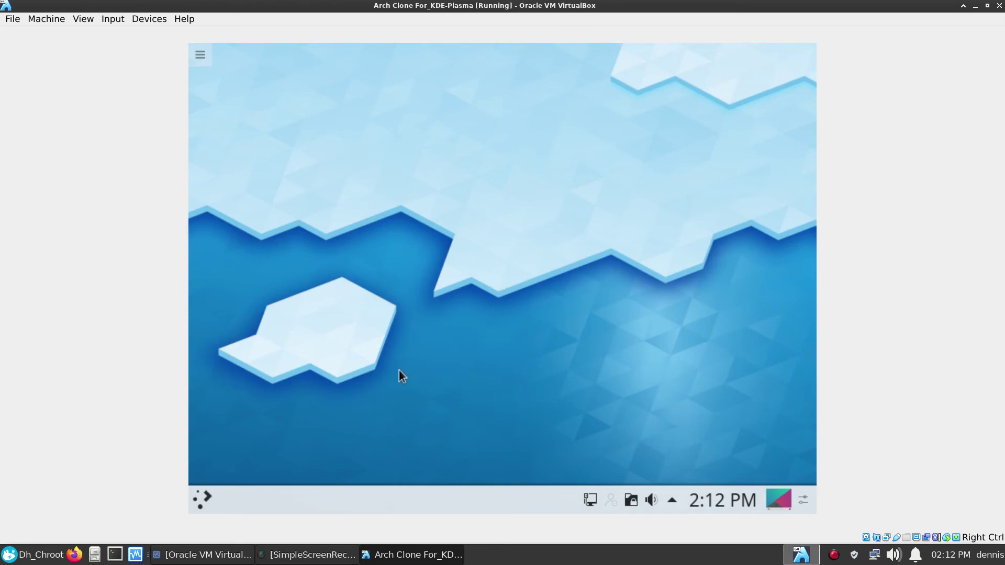
Open a Konsole terminal and enlarge its text by two steps
{"action": "key", "text": "ctrl+alt+t"}
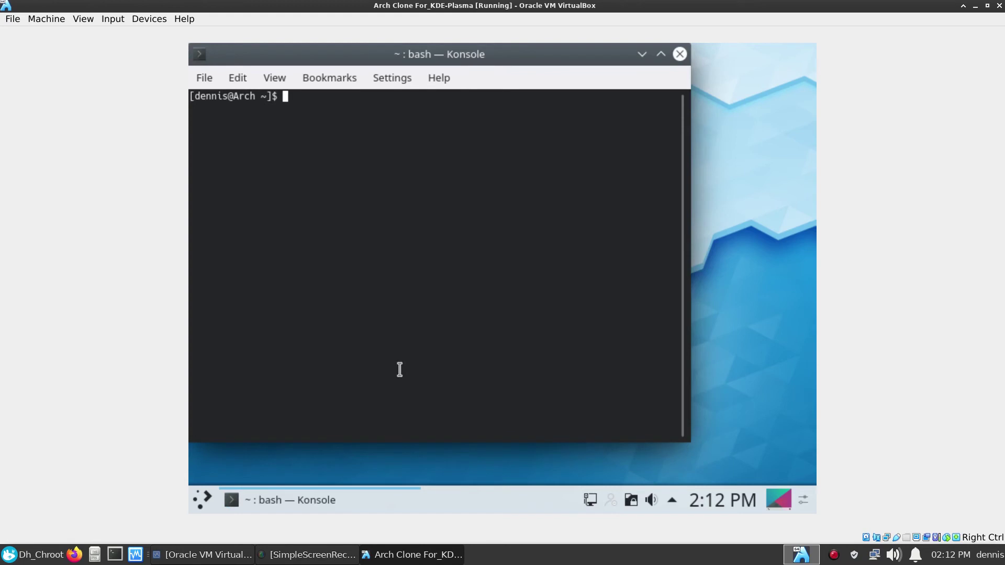
{"action": "key", "text": "ctrl+plus"}
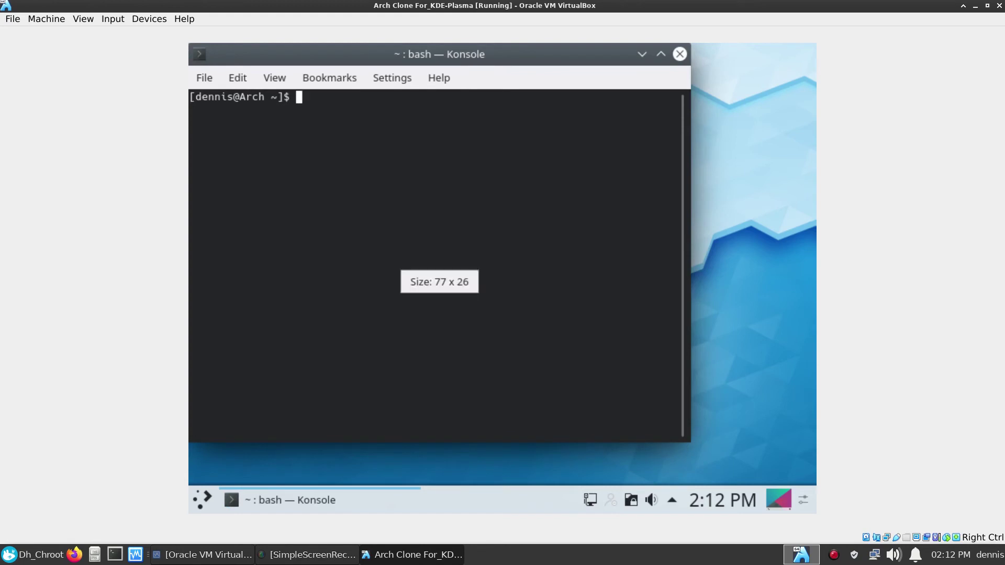
{"action": "key", "text": "ctrl+plus"}
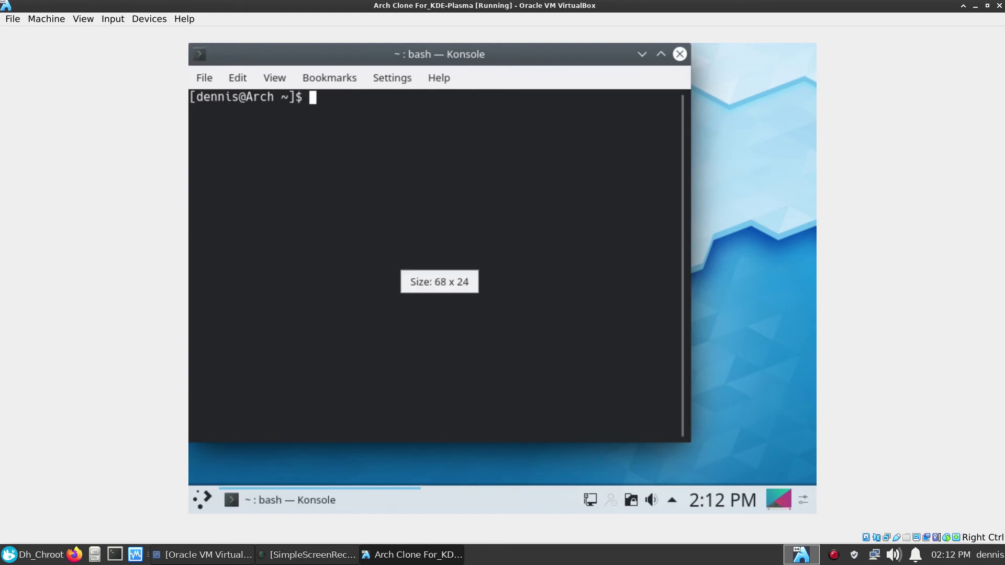
Start a full system upgrade with sudo pacman -Syu
{"action": "type", "text": "sudo p"}
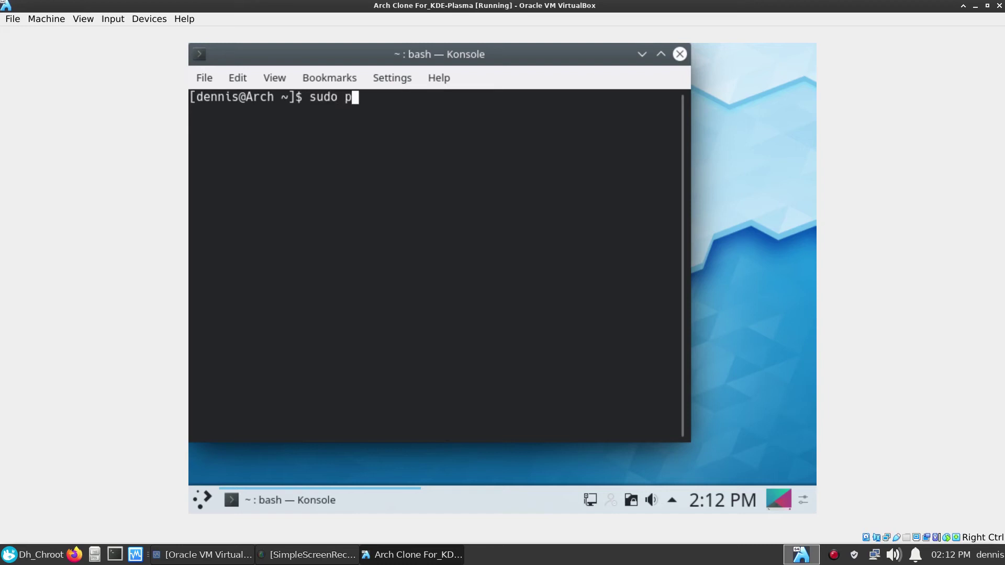
{"action": "type", "text": "acman -S"}
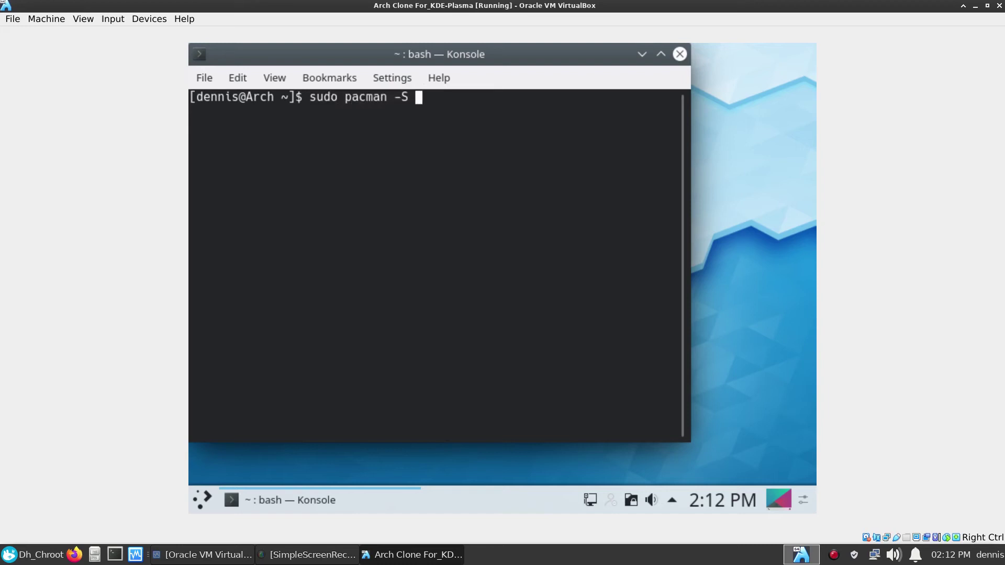
{"action": "key", "text": "BackSpace"}
{"action": "key", "text": "BackSpace"}
{"action": "type", "text": "Syu"}
{"action": "key", "text": "Return"}
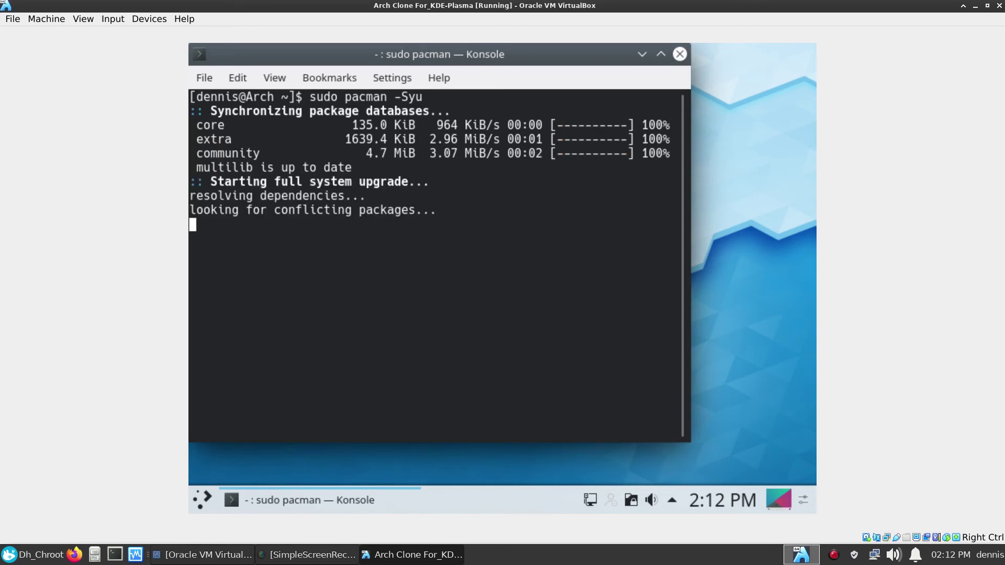
{"action": "left_click", "coordinate": [432, 84]}
{"action": "left_click", "coordinate": [499, 230]}
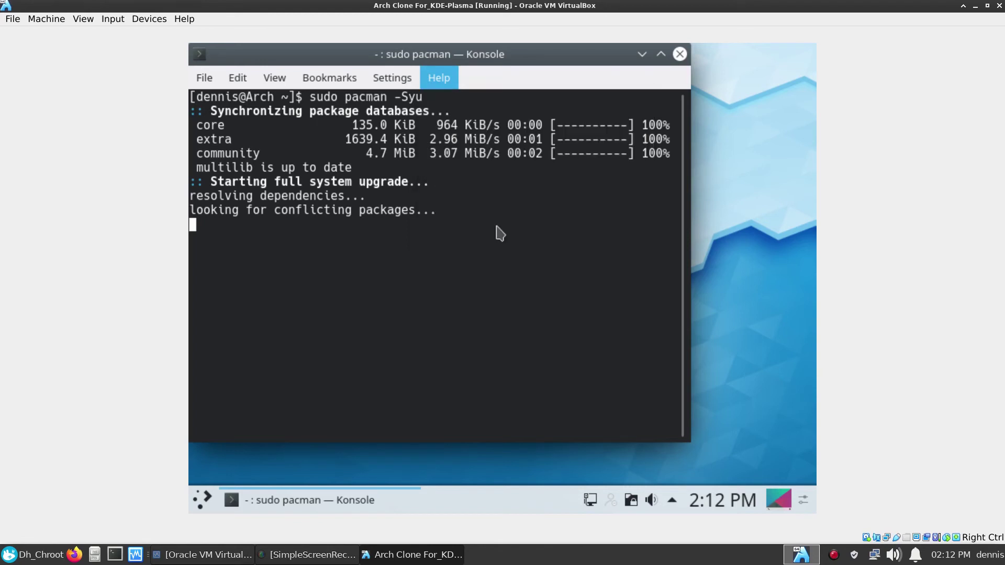
{"action": "left_click", "coordinate": [533, 309]}
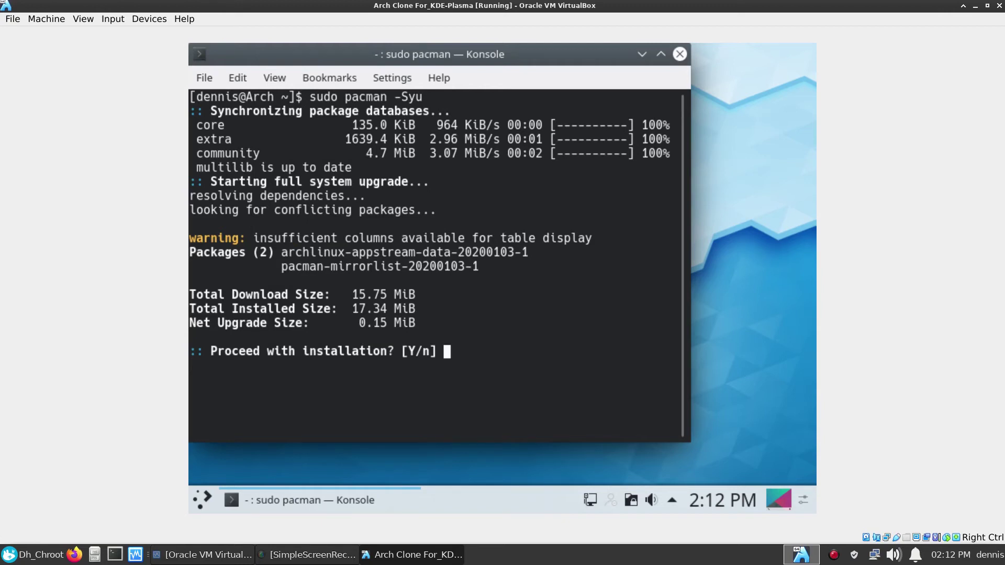
Proceed with installing the offered package upgrades and exit the terminal
{"action": "key", "text": "Return"}
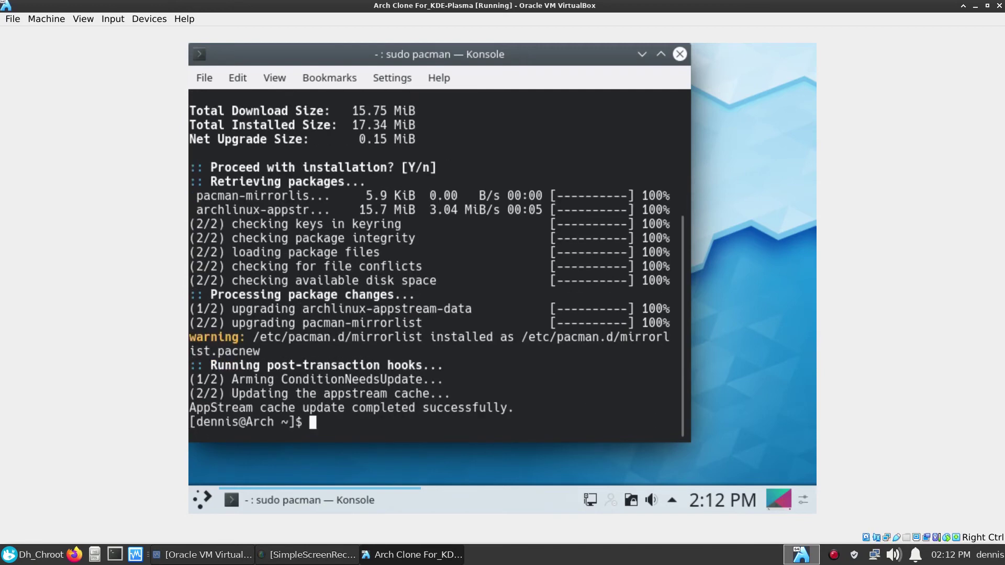
{"action": "type", "text": "exit"}
{"action": "key", "text": "Return"}
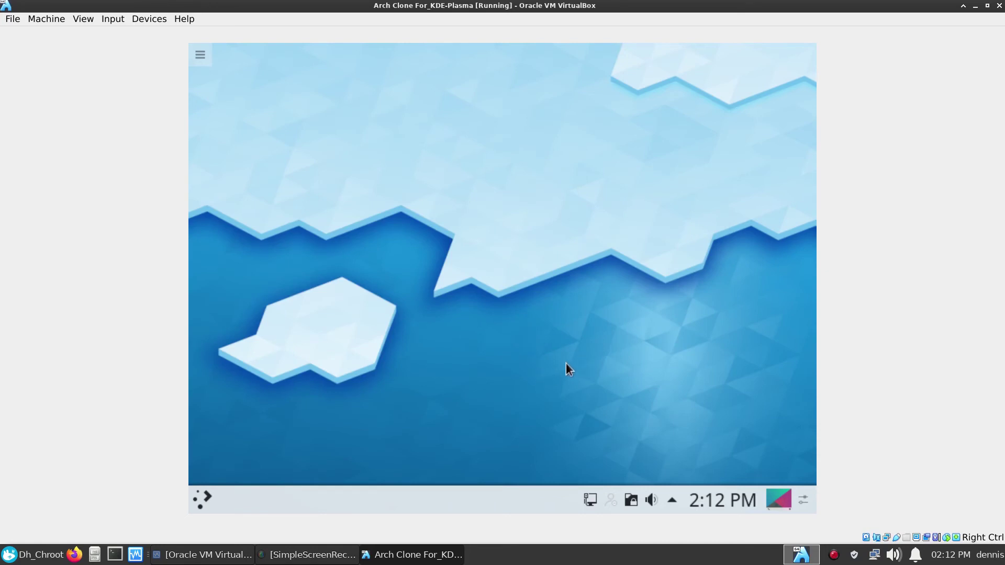
{"action": "left_click", "coordinate": [201, 500]}
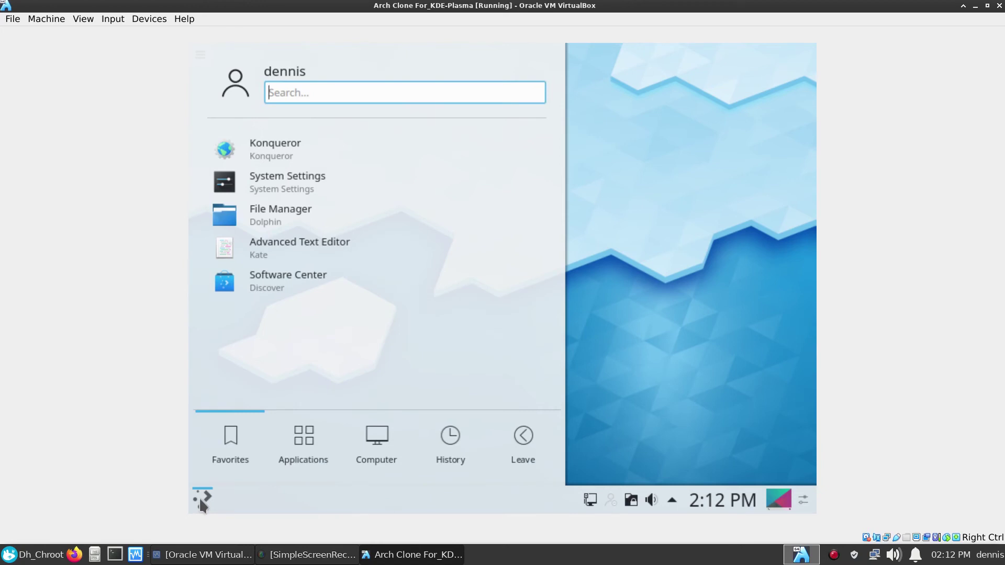
{"action": "right_click", "coordinate": [196, 502]}
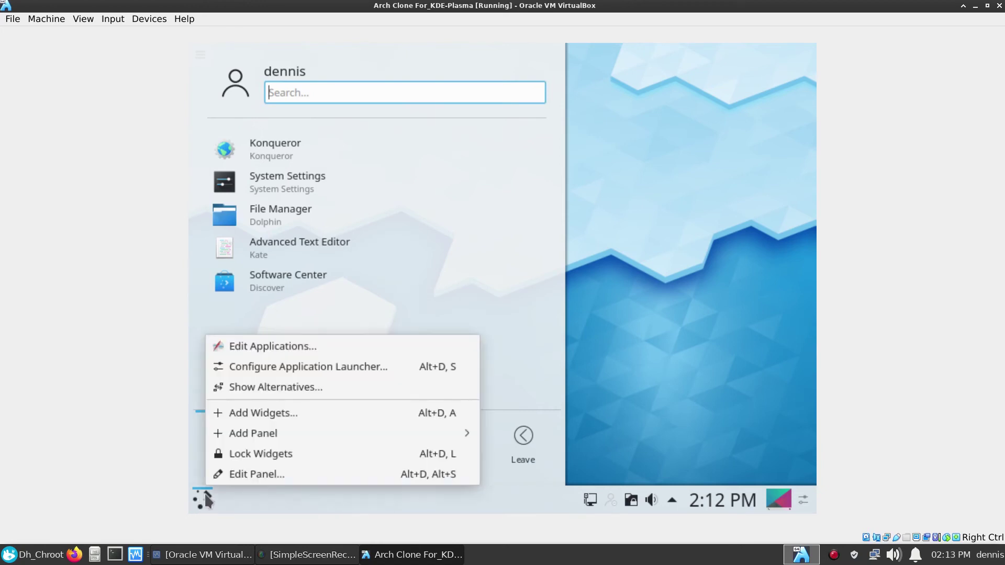
{"action": "left_click", "coordinate": [198, 497]}
{"action": "left_click", "coordinate": [199, 497]}
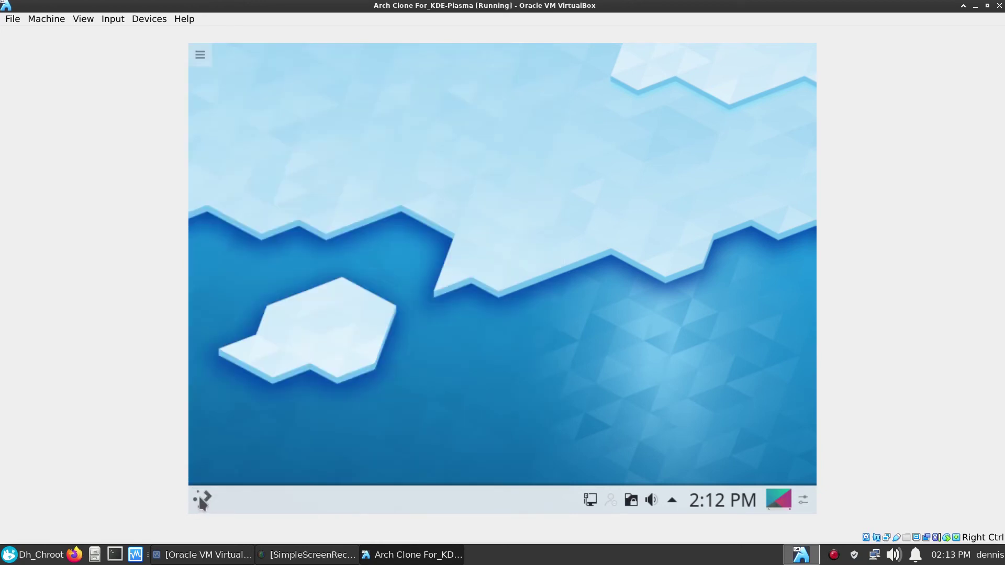
{"action": "right_click", "coordinate": [200, 499]}
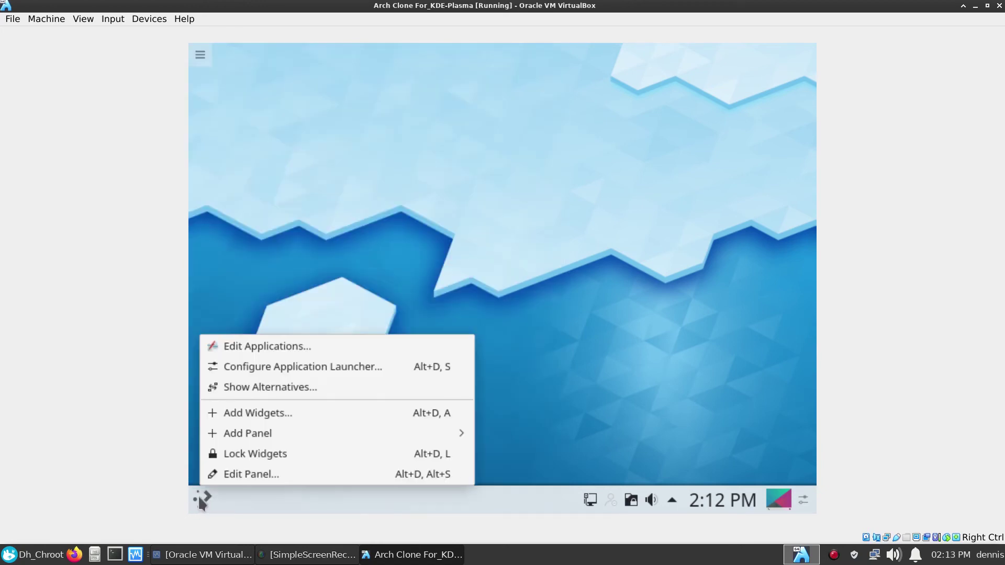
{"action": "left_click", "coordinate": [295, 372]}
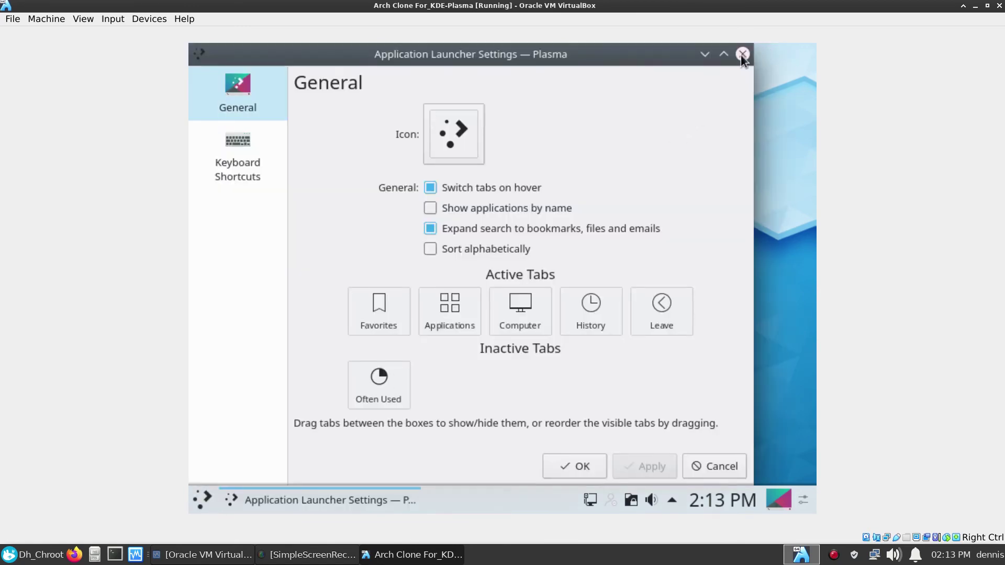
{"action": "left_click", "coordinate": [742, 54]}
Switch the panel's application launcher to the alternative Application Menu widget
{"action": "right_click", "coordinate": [206, 498]}
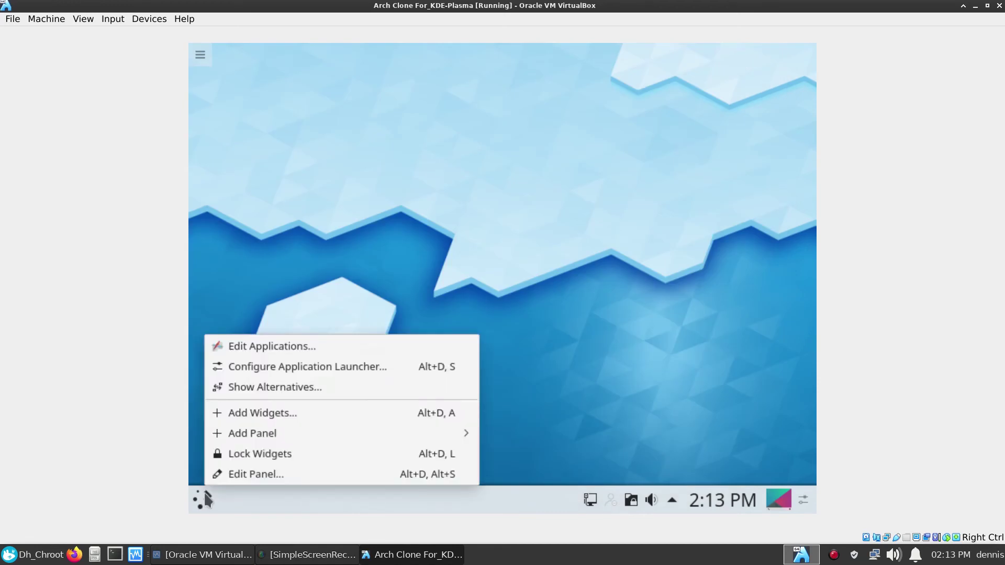
{"action": "left_click", "coordinate": [301, 386]}
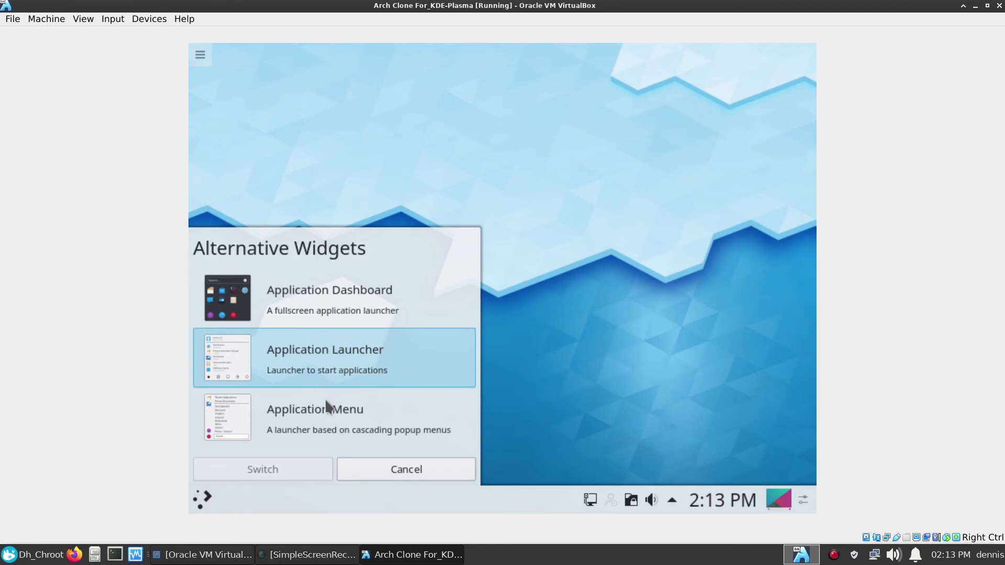
{"action": "left_click", "coordinate": [323, 419]}
{"action": "left_click", "coordinate": [289, 471]}
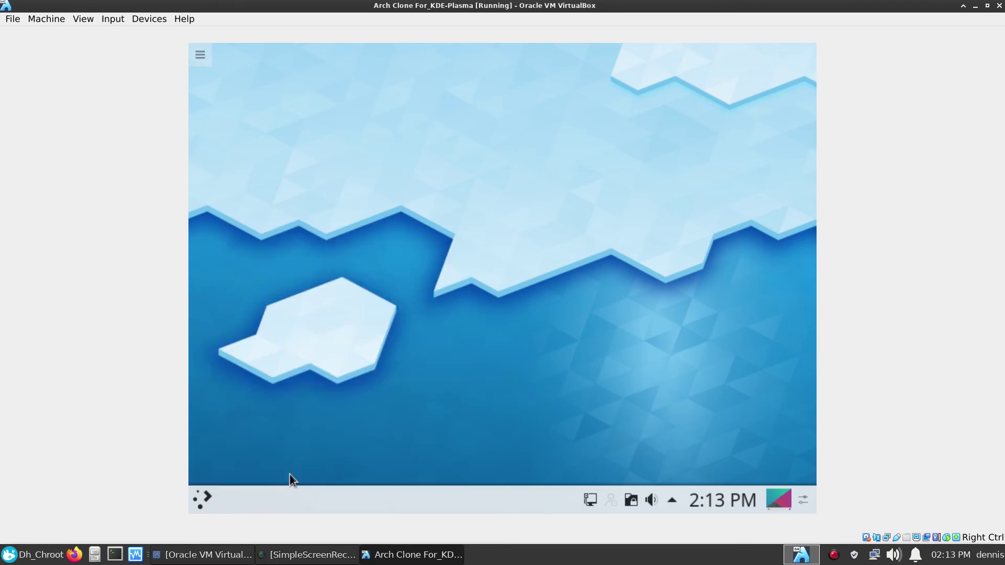
Look through the application menu's categories from Development to Settings, and view and close the Xfce Terminal preferences
{"action": "left_click", "coordinate": [201, 502]}
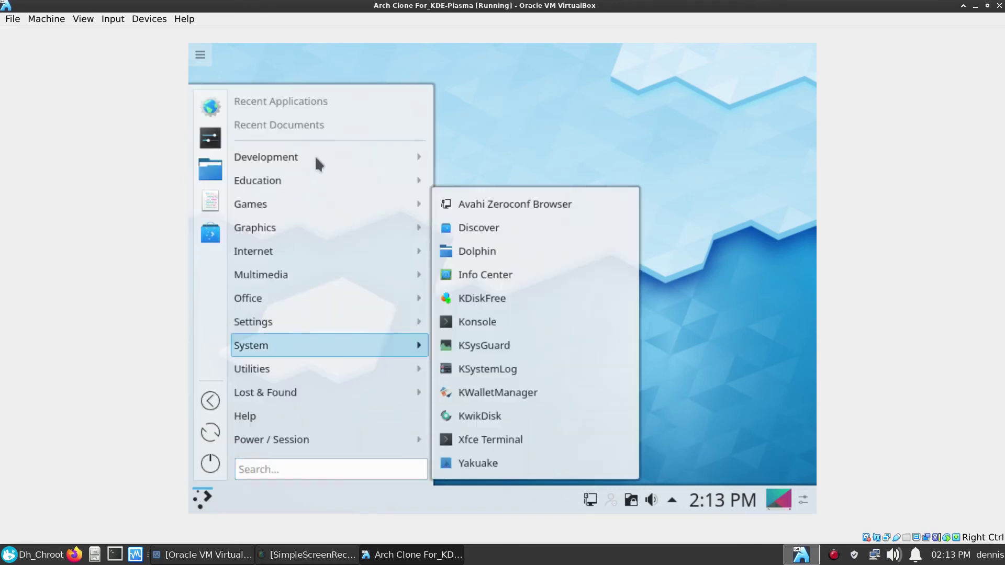
{"action": "mouse_move", "coordinate": [315, 156]}
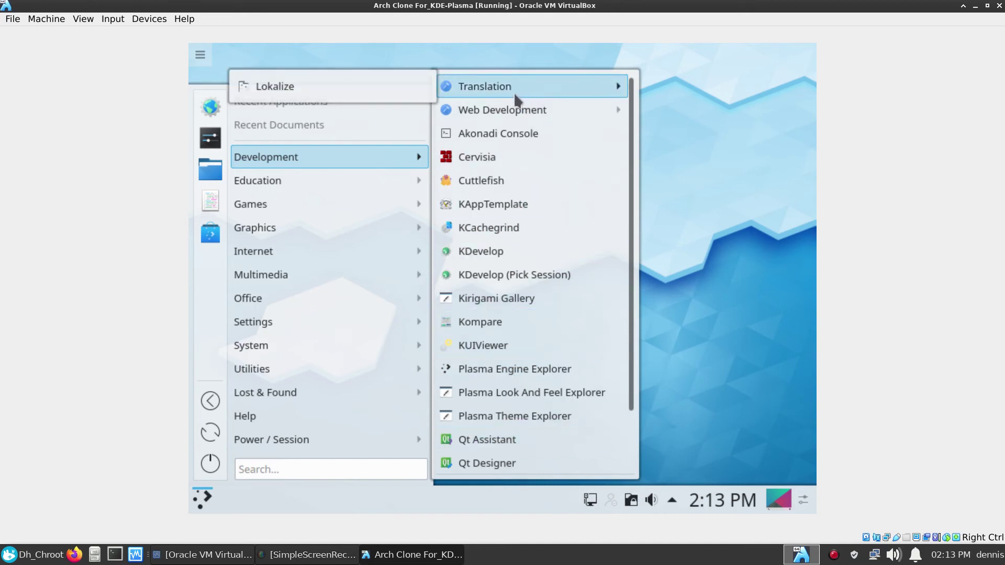
{"action": "mouse_move", "coordinate": [348, 188]}
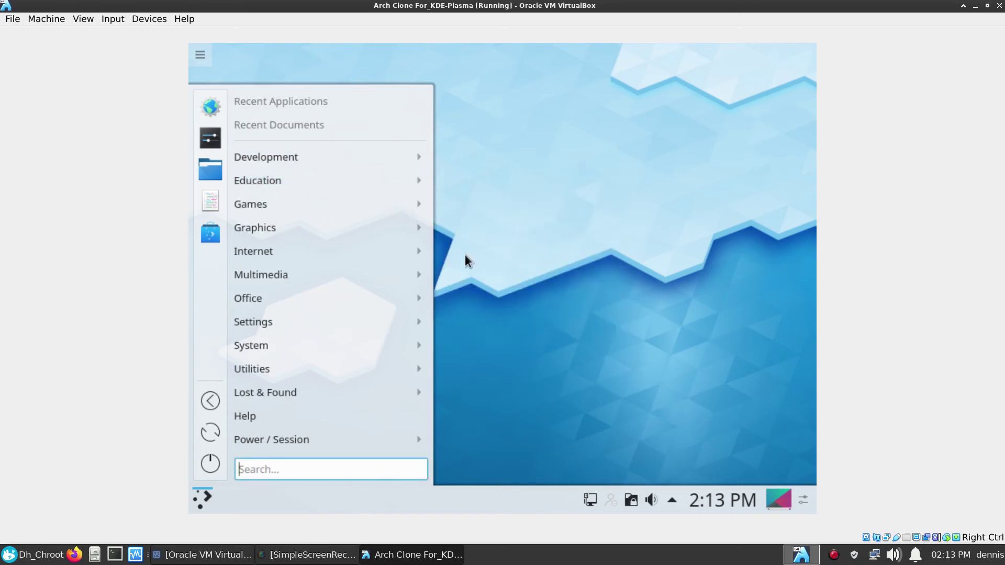
{"action": "mouse_move", "coordinate": [417, 210]}
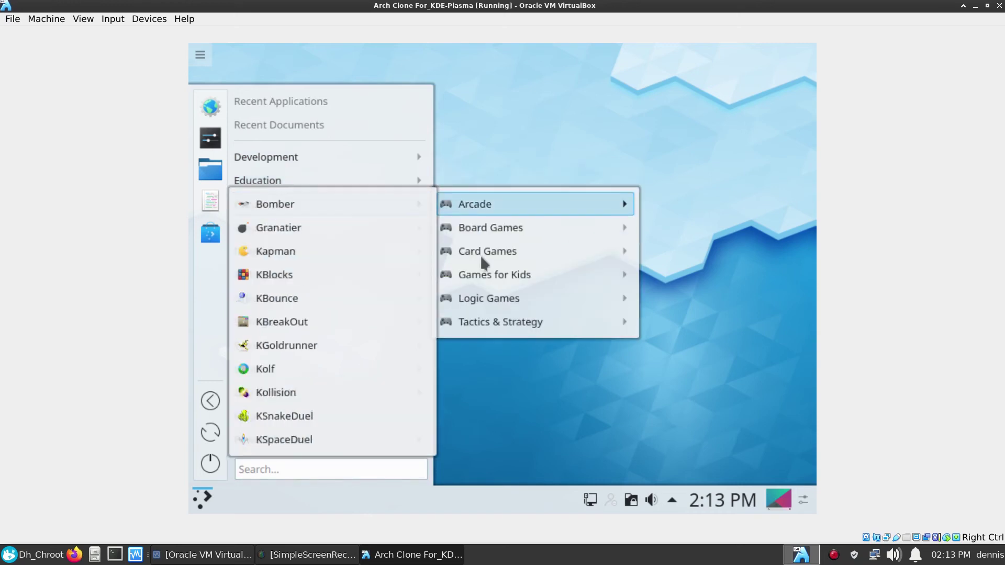
{"action": "mouse_move", "coordinate": [354, 232]}
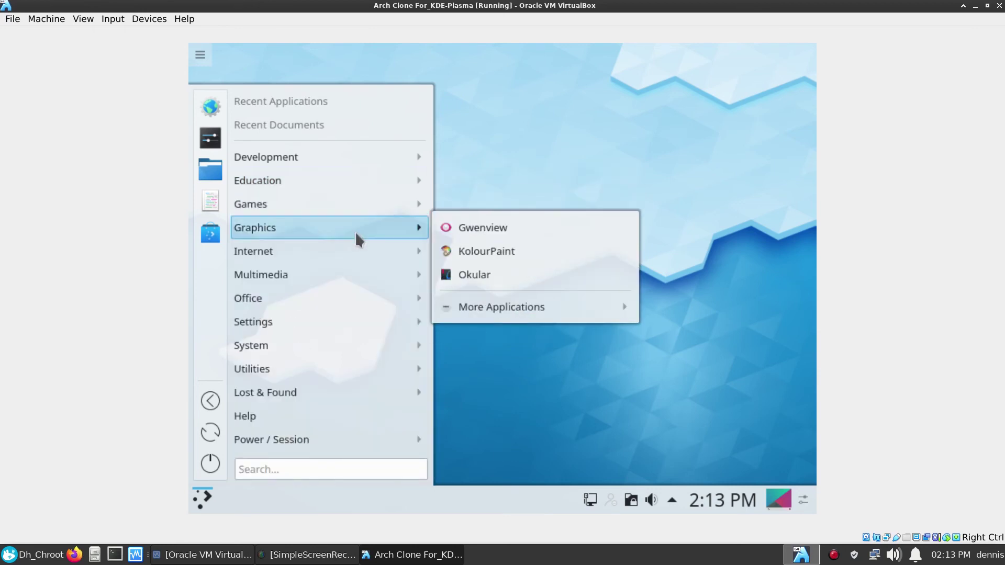
{"action": "mouse_move", "coordinate": [511, 311]}
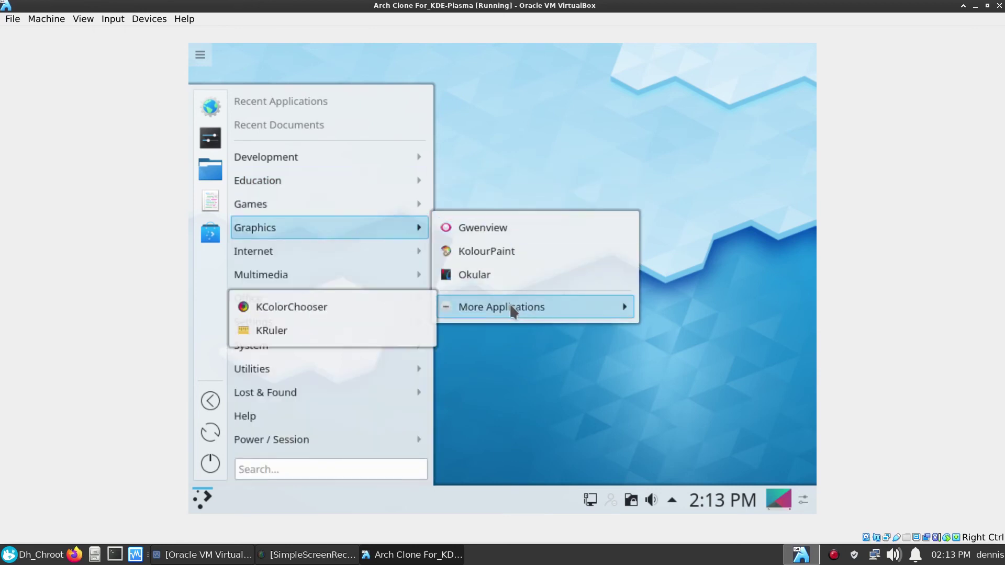
{"action": "mouse_move", "coordinate": [323, 251]}
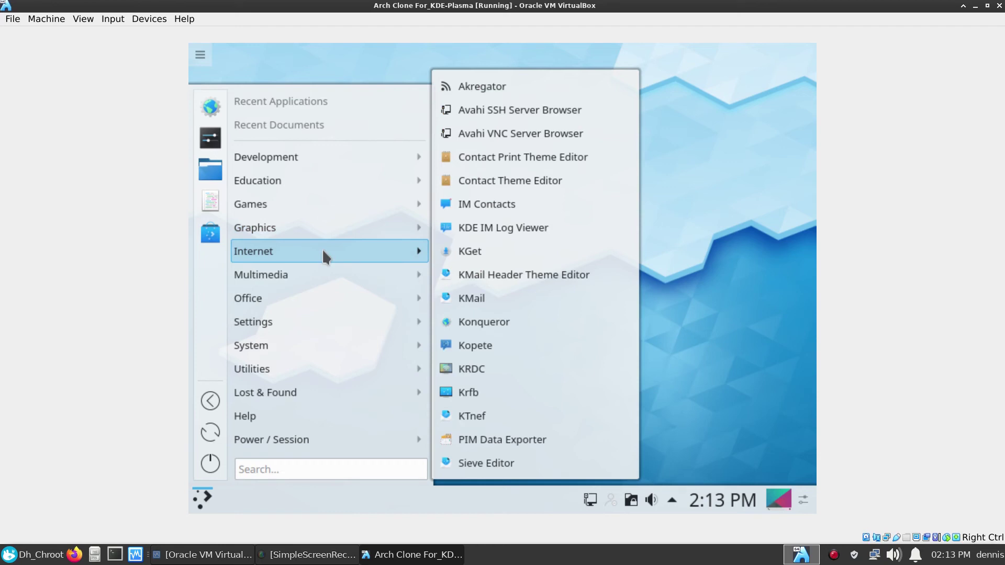
{"action": "mouse_move", "coordinate": [321, 281]}
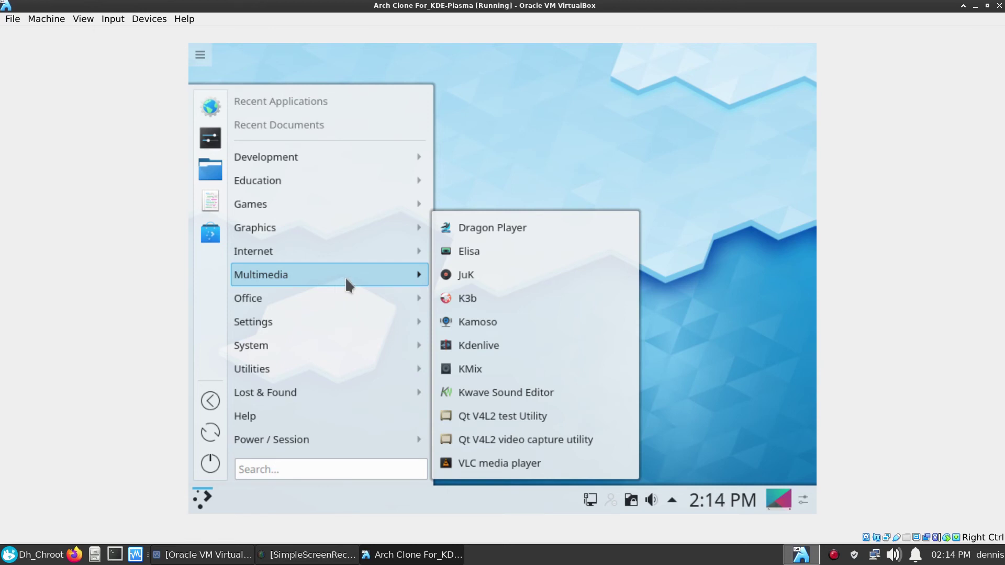
{"action": "mouse_move", "coordinate": [341, 309]}
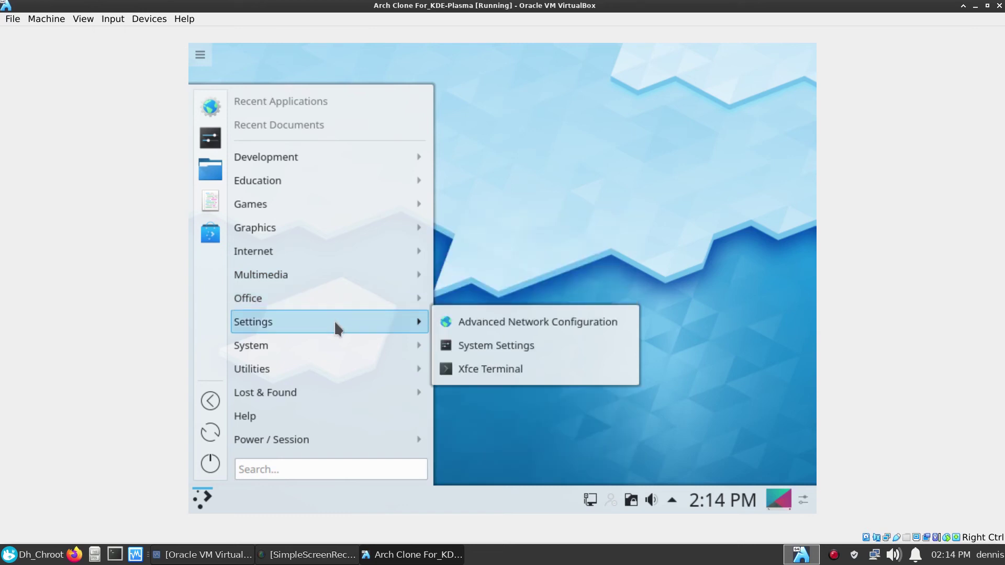
{"action": "left_click", "coordinate": [507, 373]}
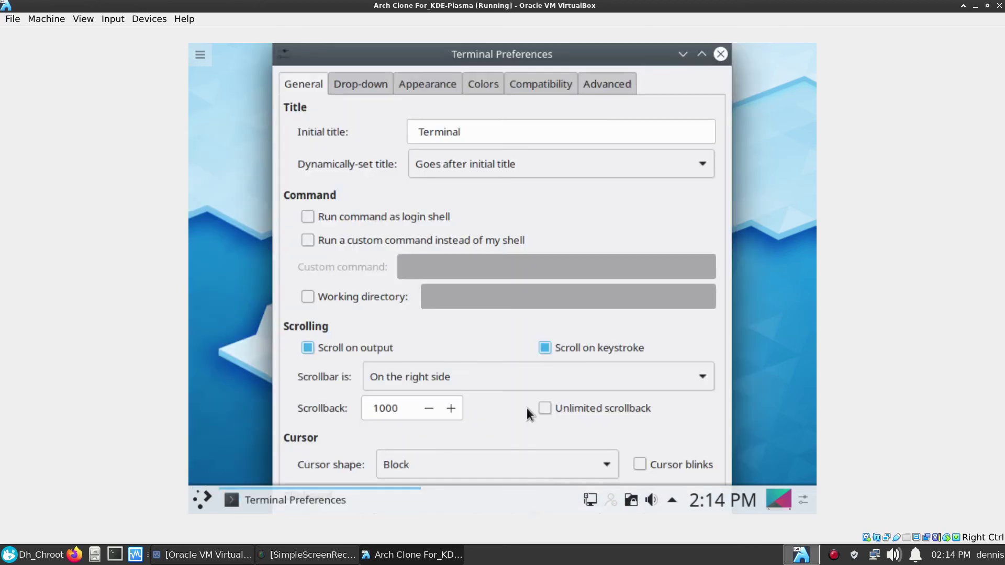
{"action": "left_click", "coordinate": [720, 54]}
Open a Konsole terminal and try to run neofetch
{"action": "key", "text": "ctrl+alt+t"}
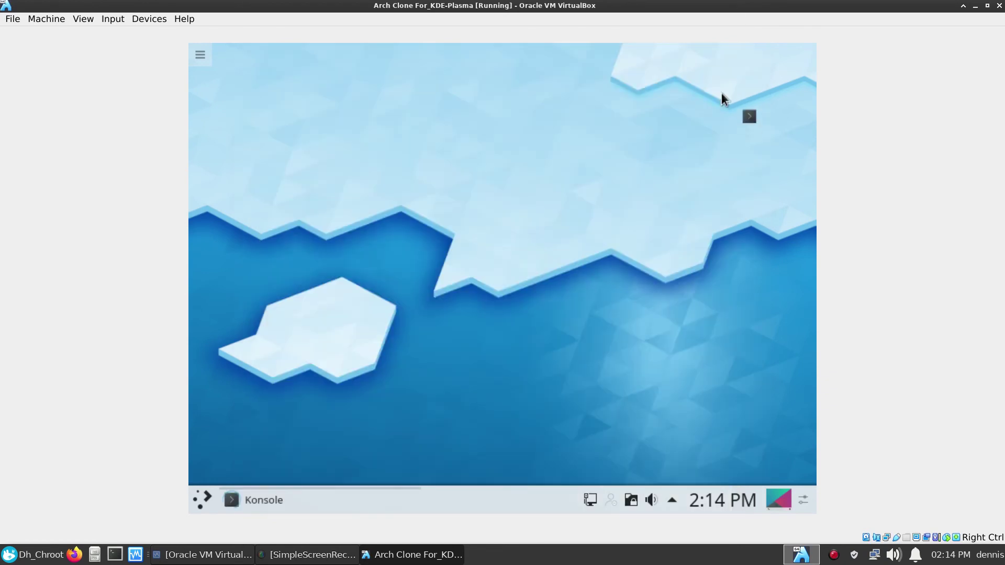
{"action": "type", "text": "neo"}
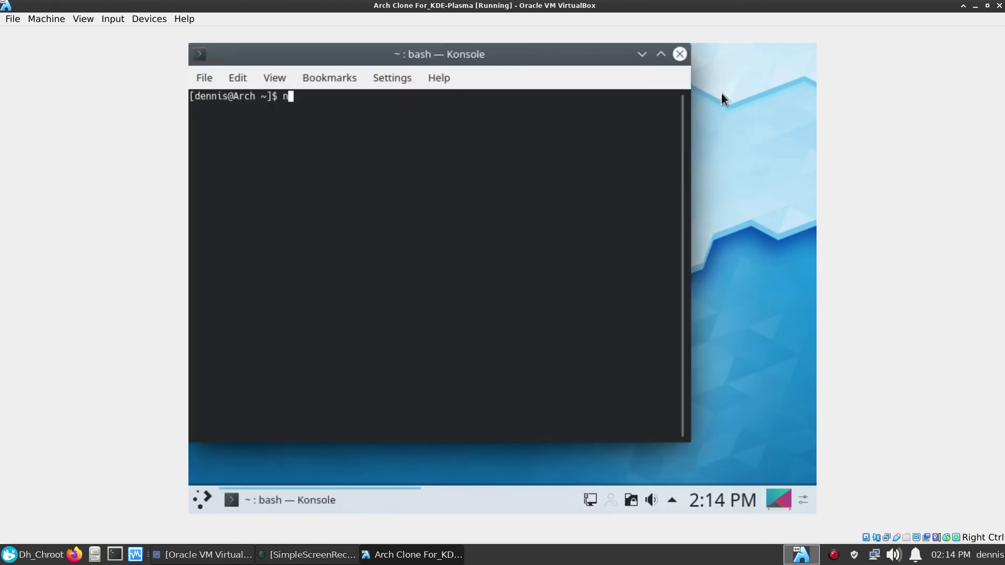
{"action": "type", "text": "fetch"}
{"action": "key", "text": "Return"}
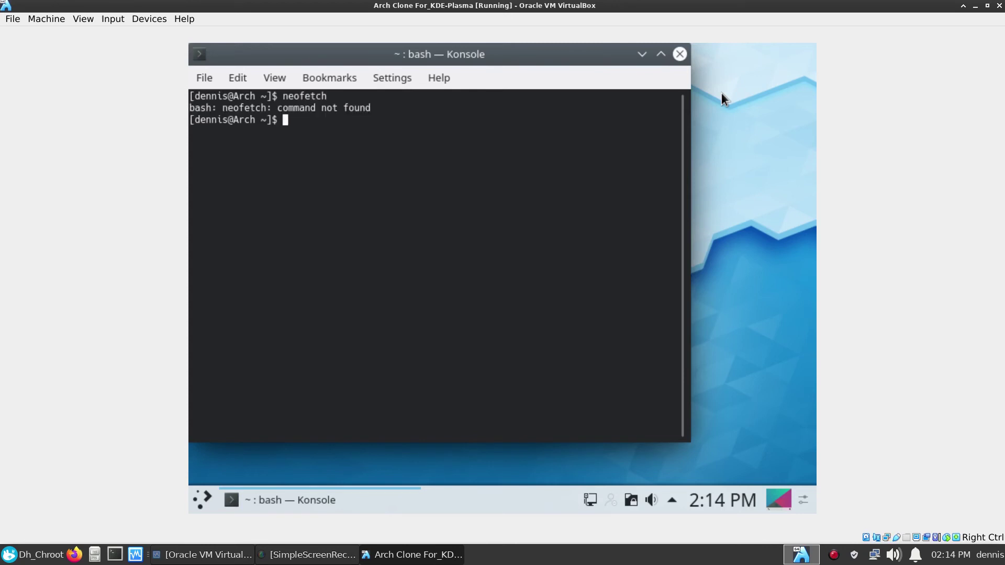
Install the neofetch package with sudo pacman -S neofetch, accepting the installation
{"action": "type", "text": "sudo pacman -S ne"}
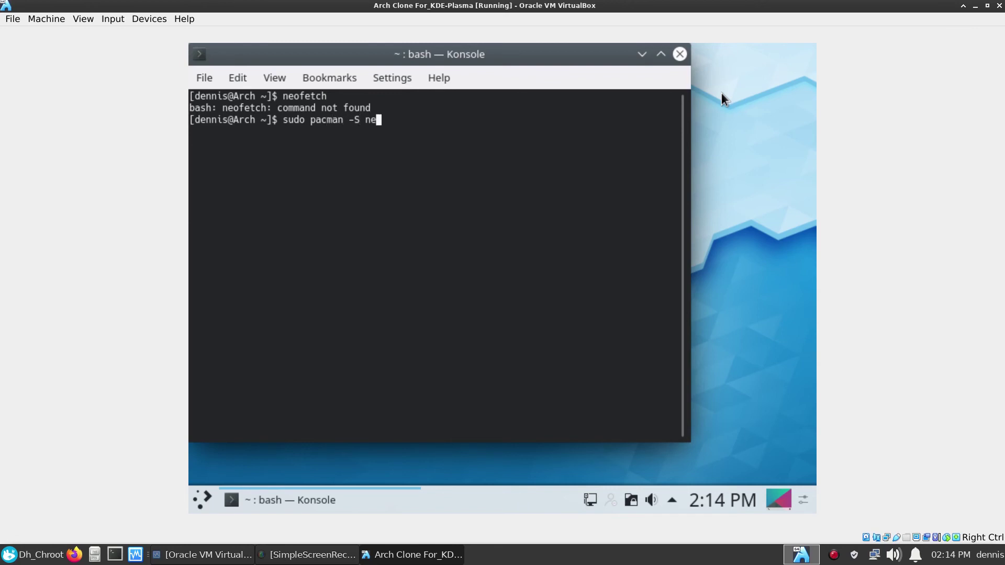
{"action": "type", "text": "ofetch"}
{"action": "key", "text": "Return"}
{"action": "key", "text": "Return"}
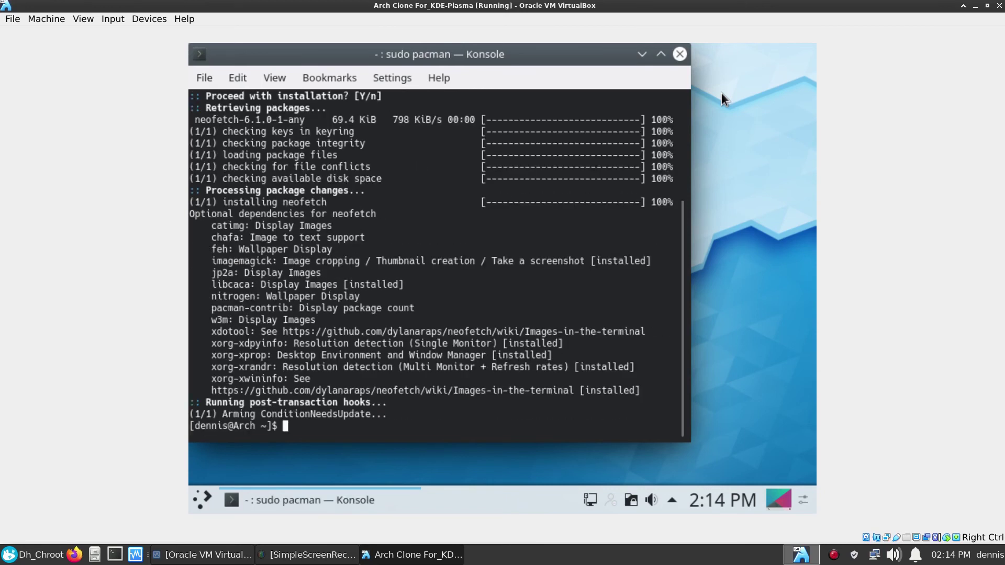
Display the system information with neofetch
{"action": "type", "text": "neo"}
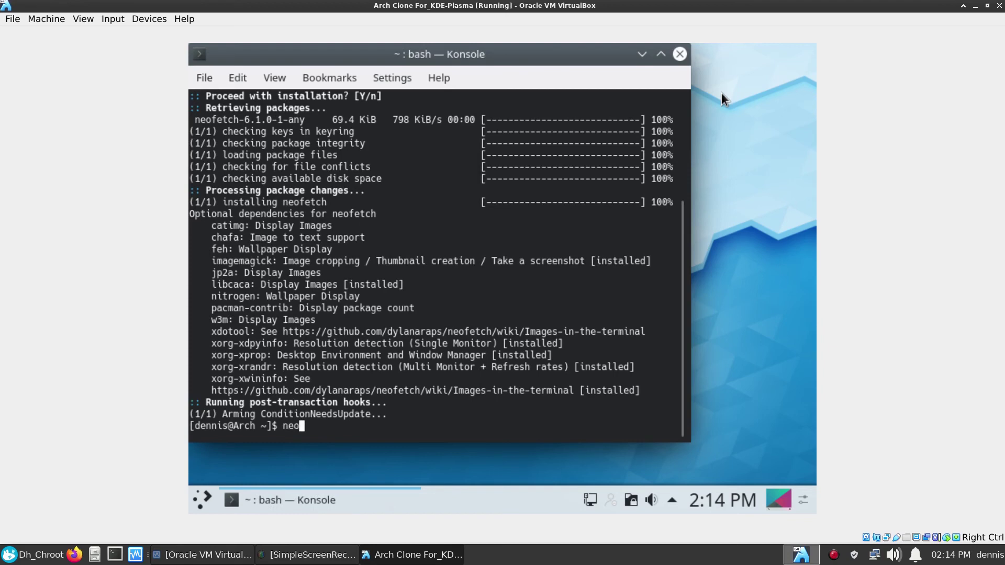
{"action": "type", "text": "fetch"}
{"action": "key", "text": "Return"}
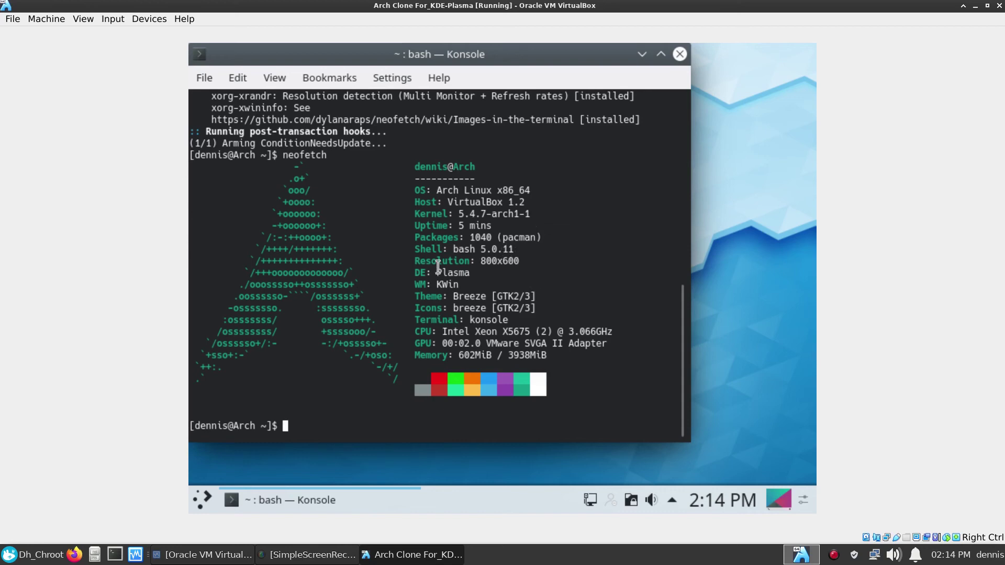
Highlight the resolution and memory entries in the neofetch output and close the terminal
{"action": "left_click_drag", "start_coordinate": [451, 255], "coordinate": [520, 262]}
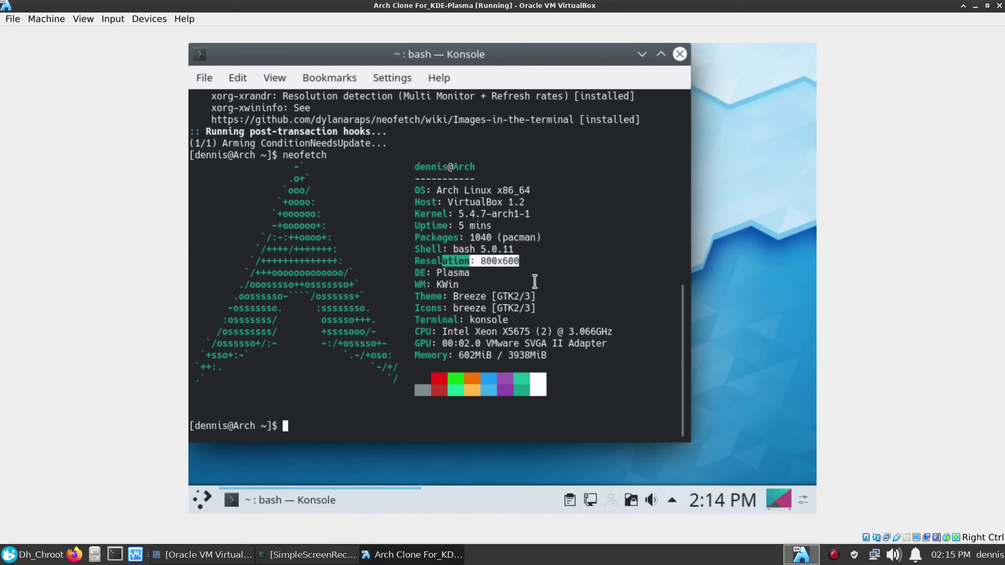
{"action": "left_click", "coordinate": [529, 270]}
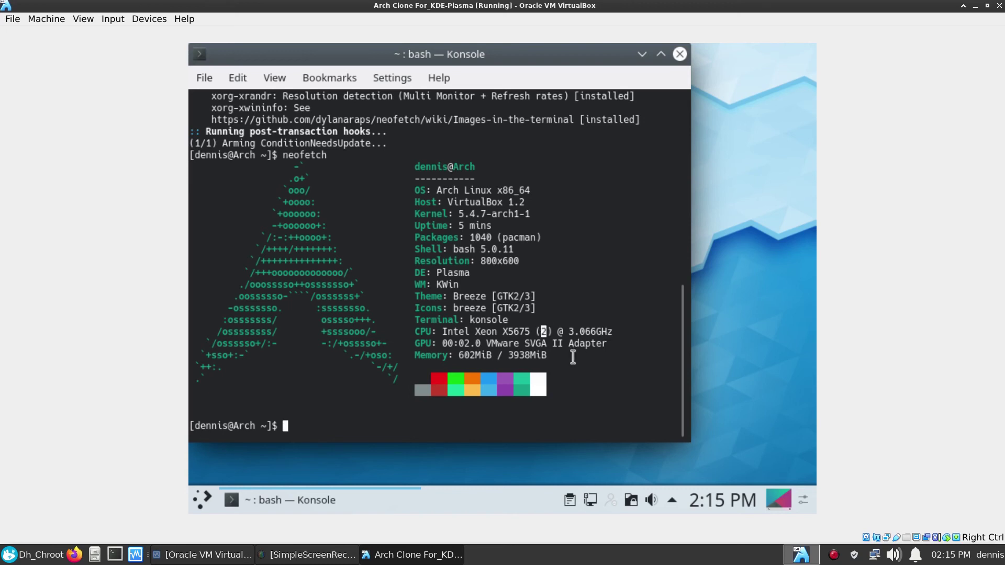
{"action": "left_click_drag", "start_coordinate": [503, 355], "coordinate": [530, 356]}
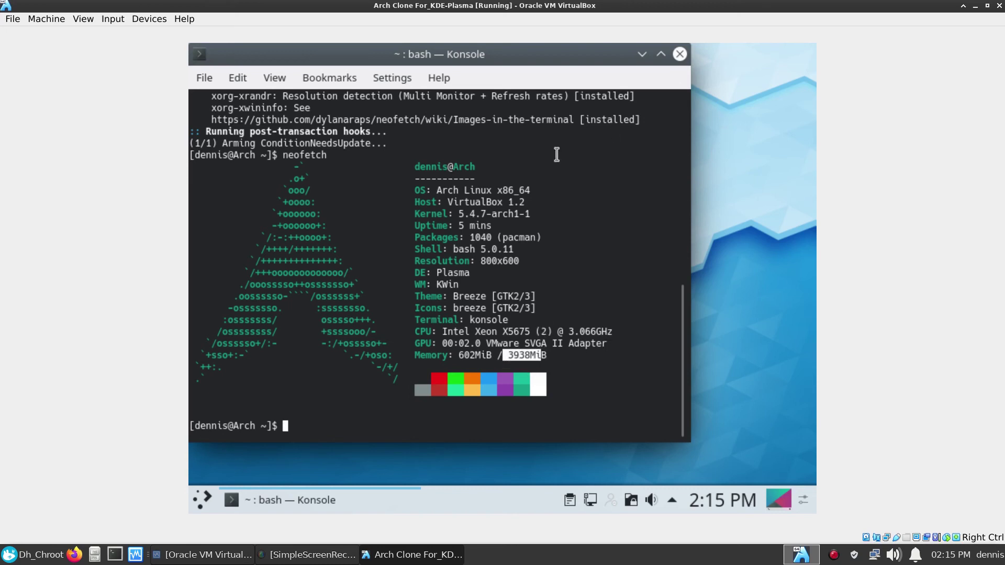
{"action": "left_click_drag", "start_coordinate": [556, 83], "coordinate": [535, 126]}
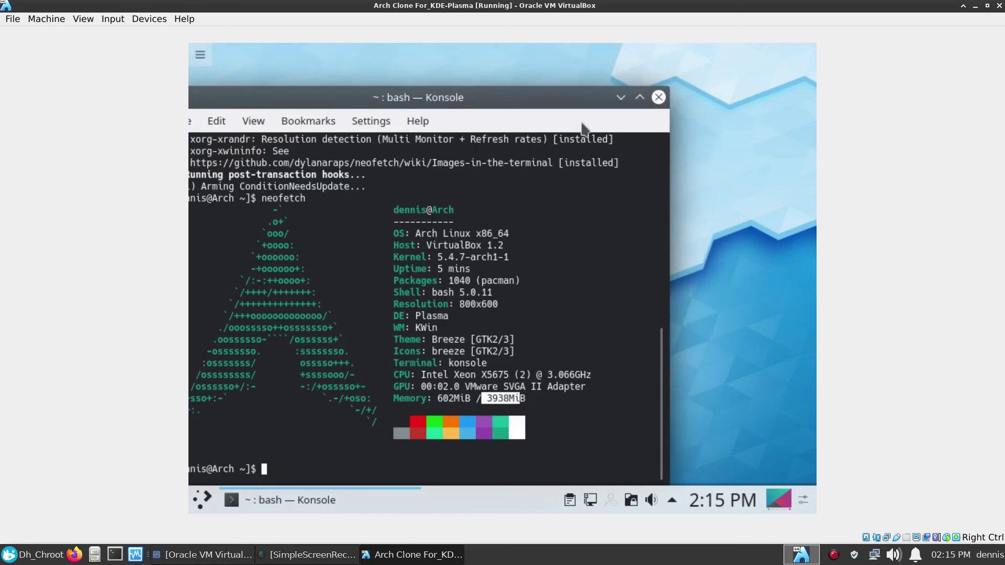
{"action": "left_click", "coordinate": [658, 97]}
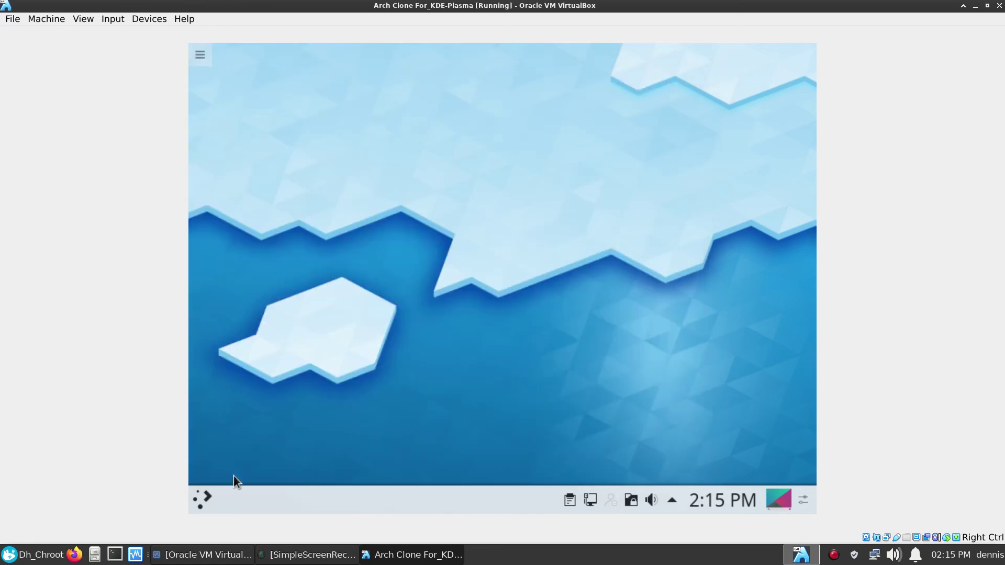
Search the application menu for "firfo", clear the search and open the Discover software center
{"action": "left_click", "coordinate": [207, 495]}
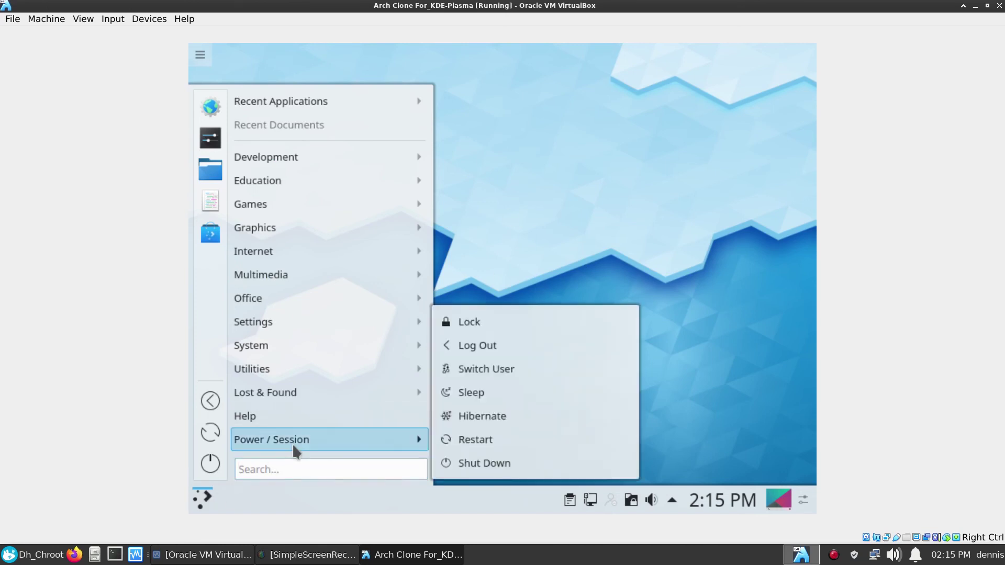
{"action": "type", "text": "firf"}
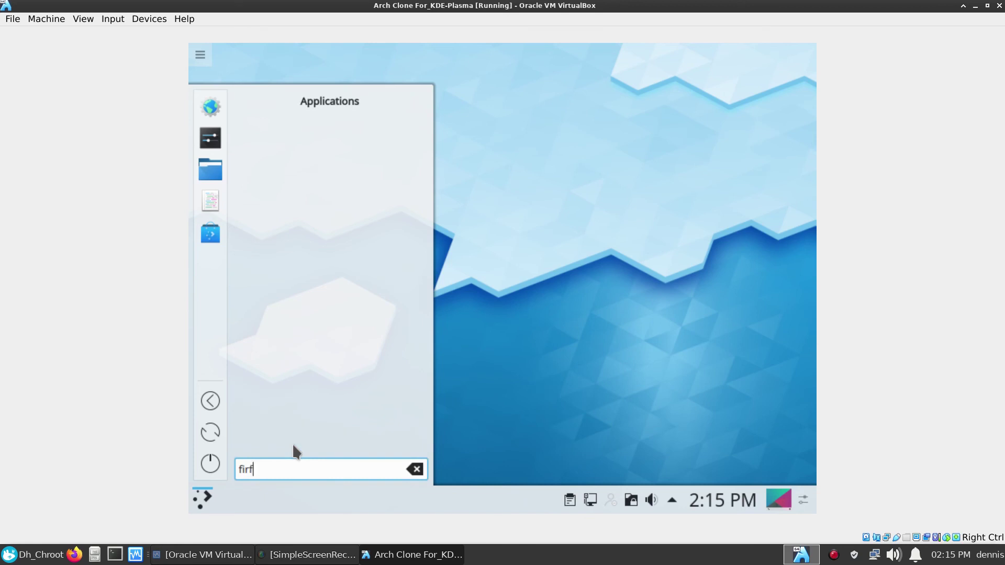
{"action": "type", "text": "o"}
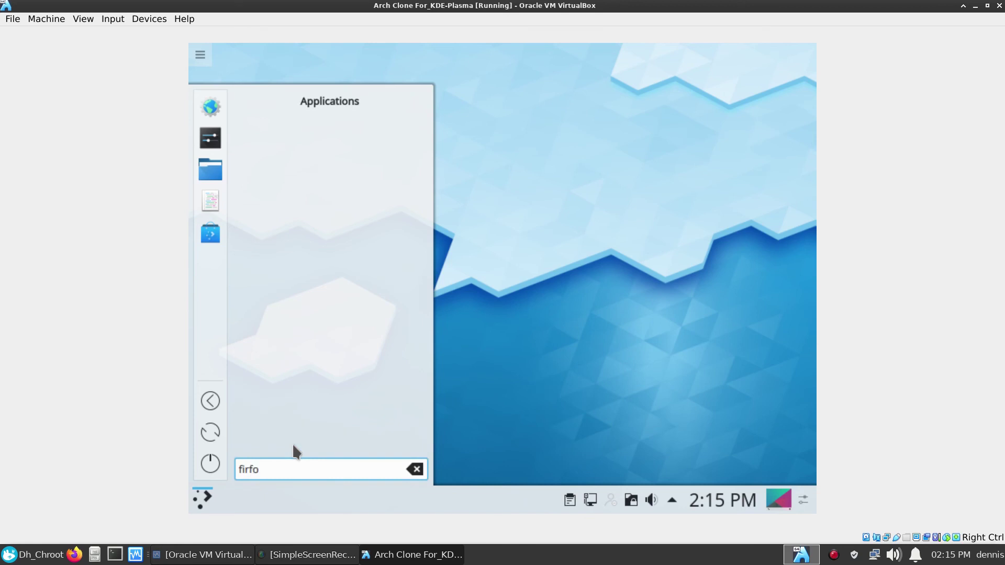
{"action": "left_click", "coordinate": [415, 469]}
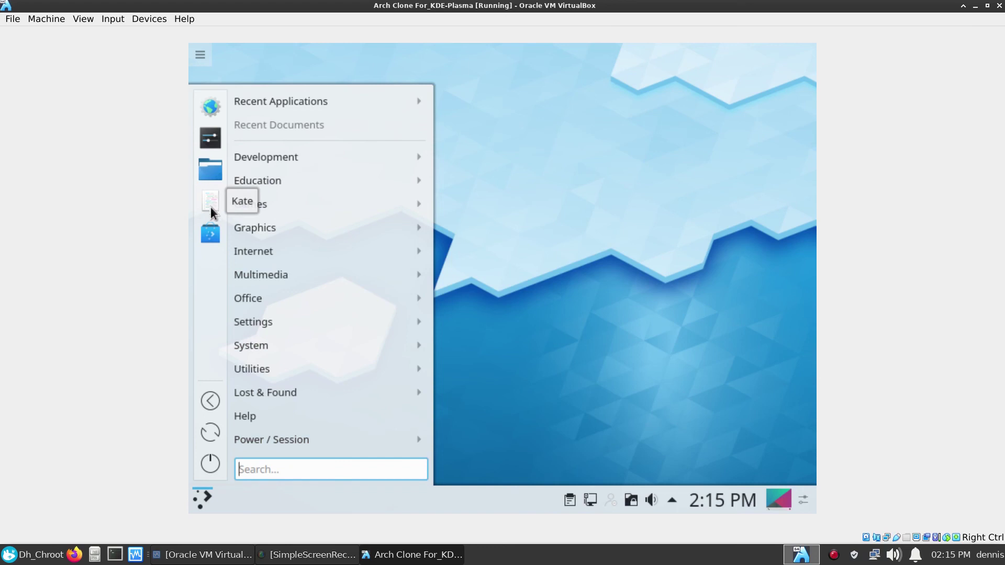
{"action": "left_click", "coordinate": [209, 233]}
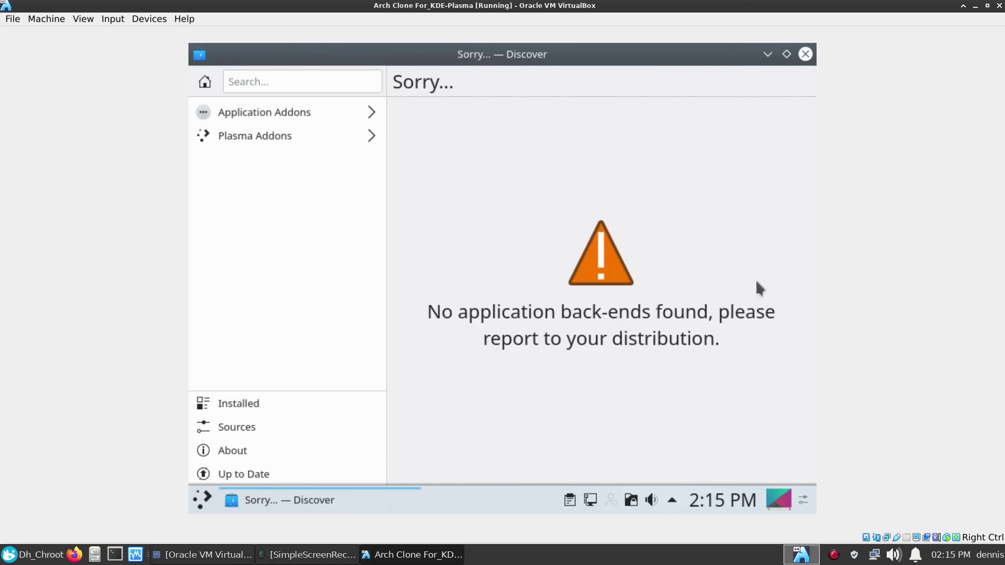
Close Discover and open the Gwenview image viewer from the Graphics applications
{"action": "left_click", "coordinate": [800, 55]}
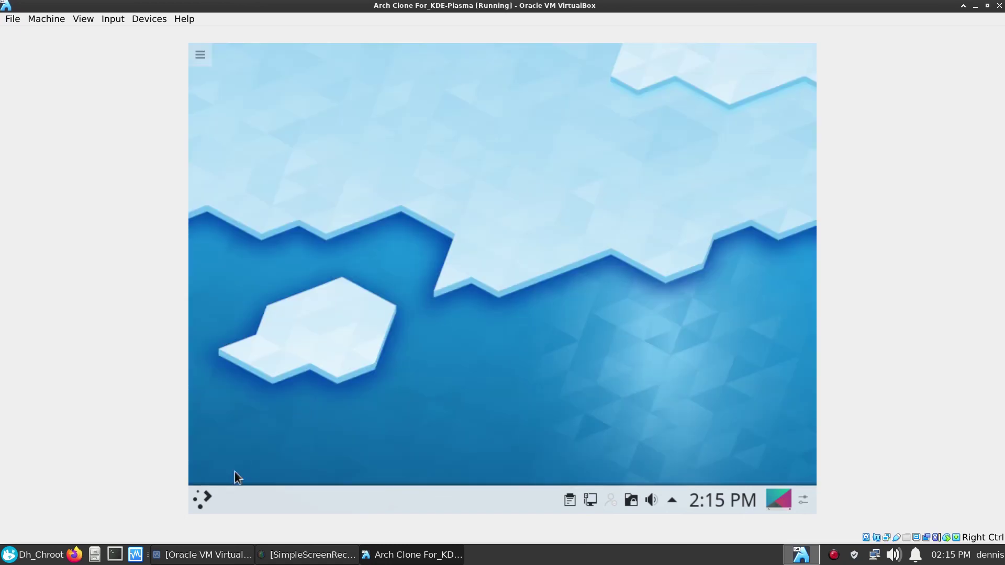
{"action": "left_click", "coordinate": [197, 501]}
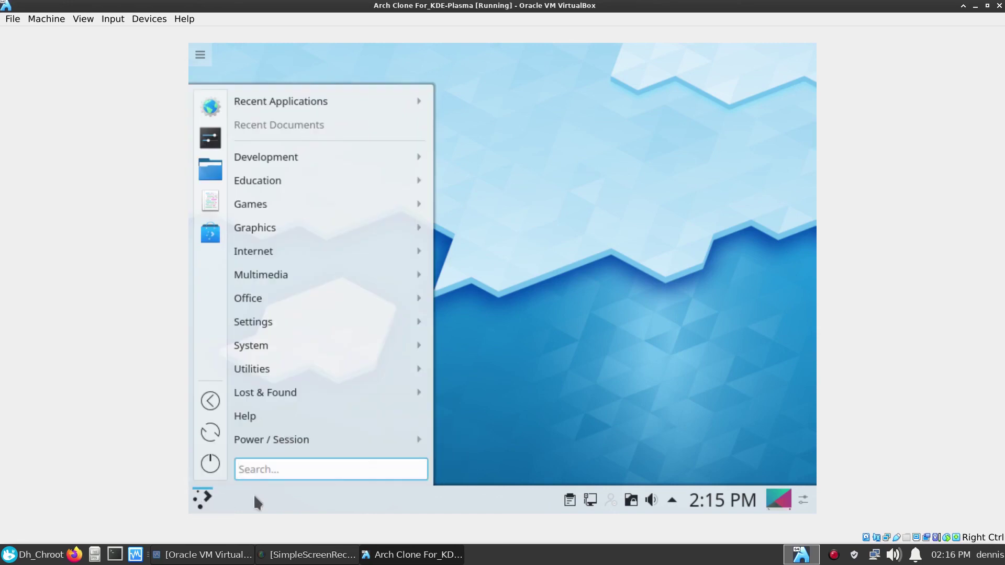
{"action": "mouse_move", "coordinate": [408, 227]}
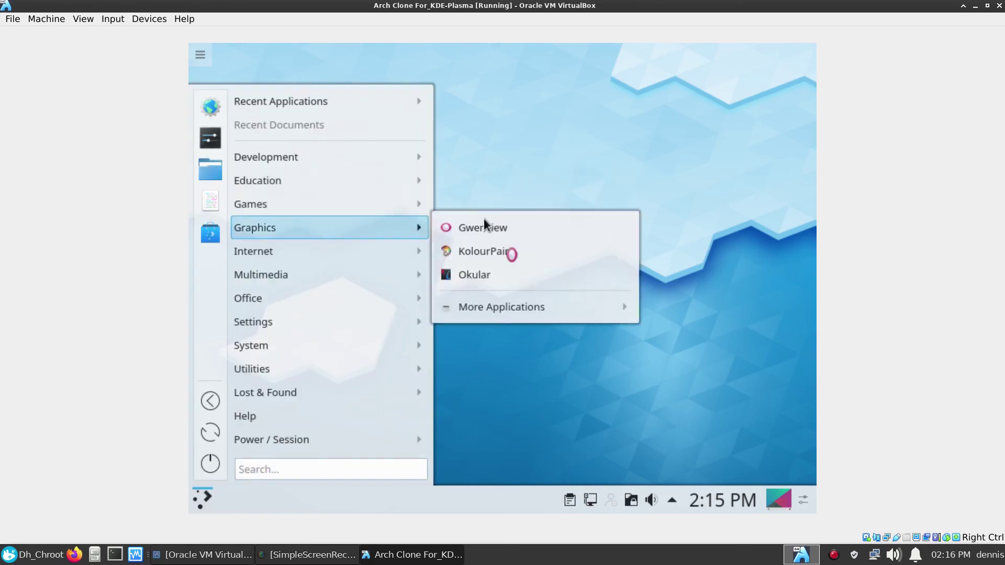
{"action": "left_click", "coordinate": [483, 221]}
Open a Konsole terminal and close the Gwenview window
{"action": "key", "text": "ctrl+alt+t"}
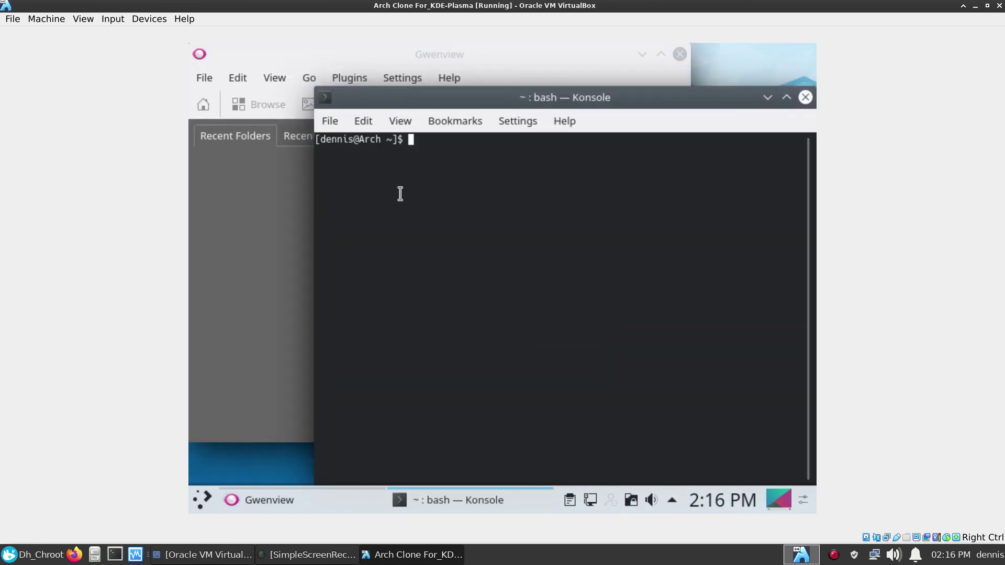
{"action": "left_click", "coordinate": [281, 244]}
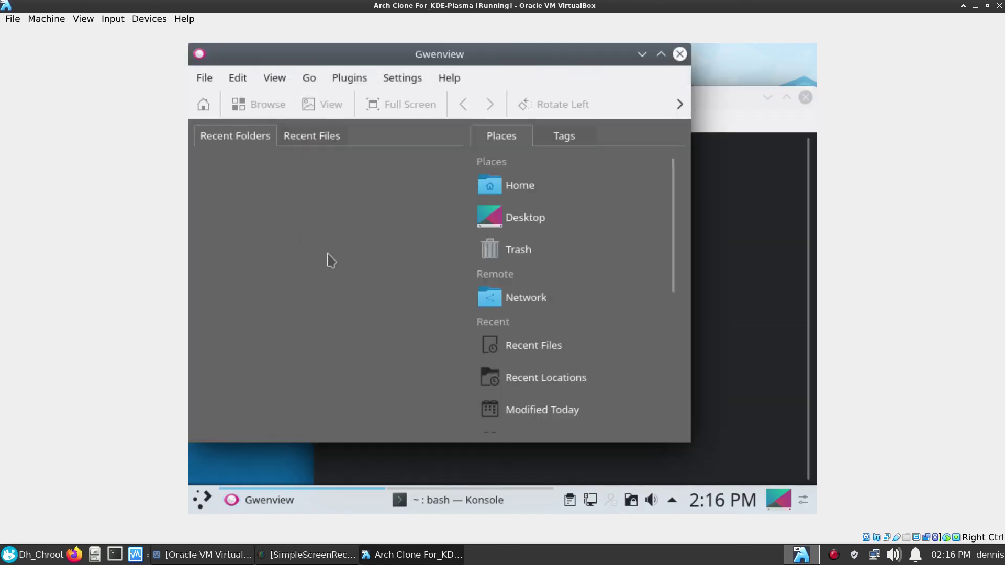
{"action": "left_click", "coordinate": [680, 54]}
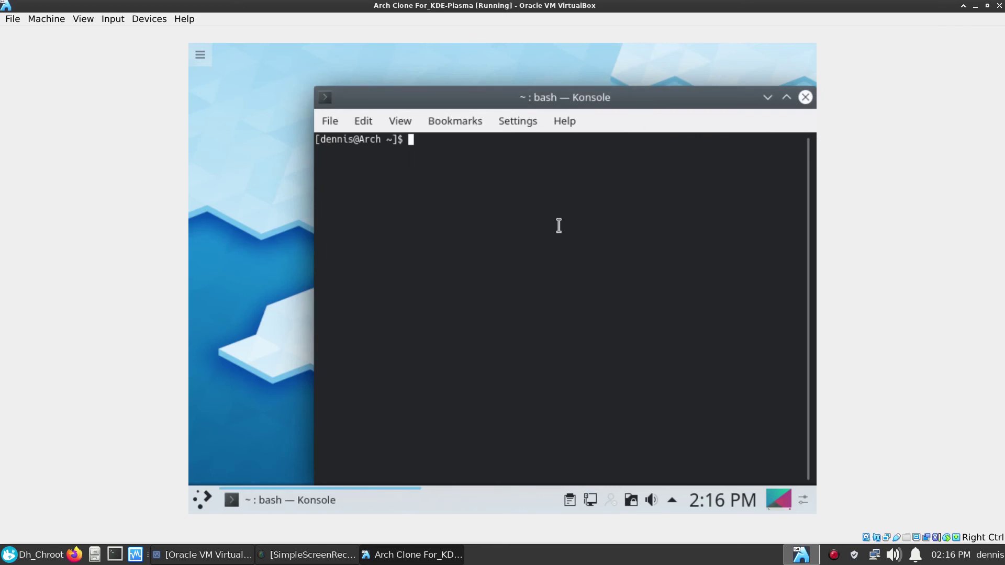
{"action": "key", "text": "Tab"}
{"action": "key", "text": "Tab"}
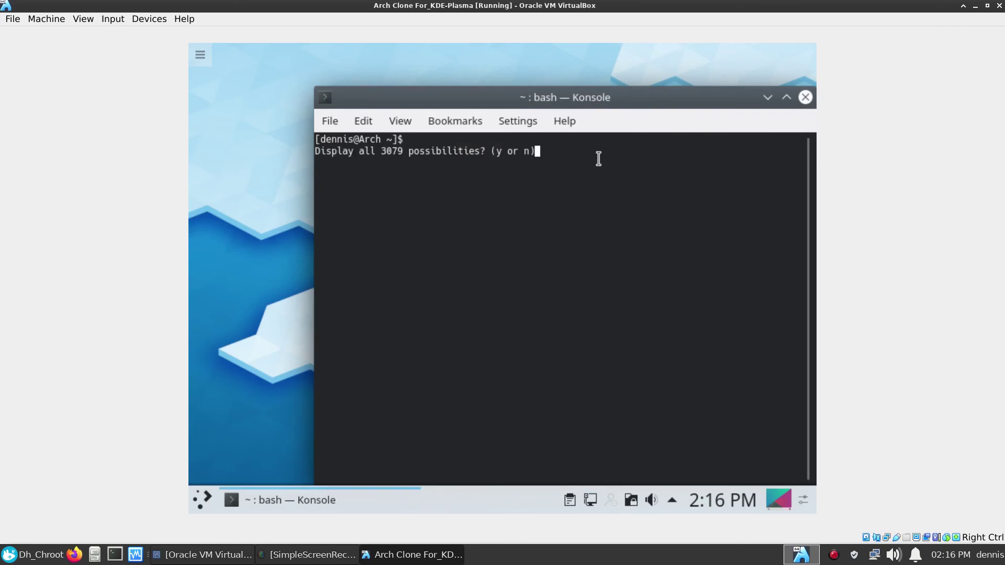
{"action": "key", "text": "n"}
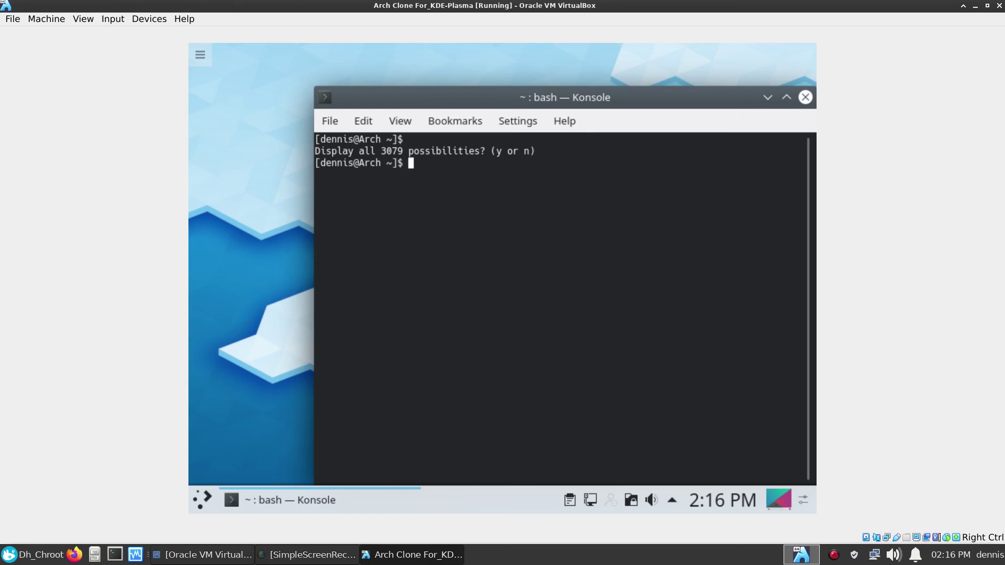
Install the packagekit-qt5 package with sudo pacman -S packagekit-qt5, accepting the installation
{"action": "type", "text": "sudo pacman -S pac"}
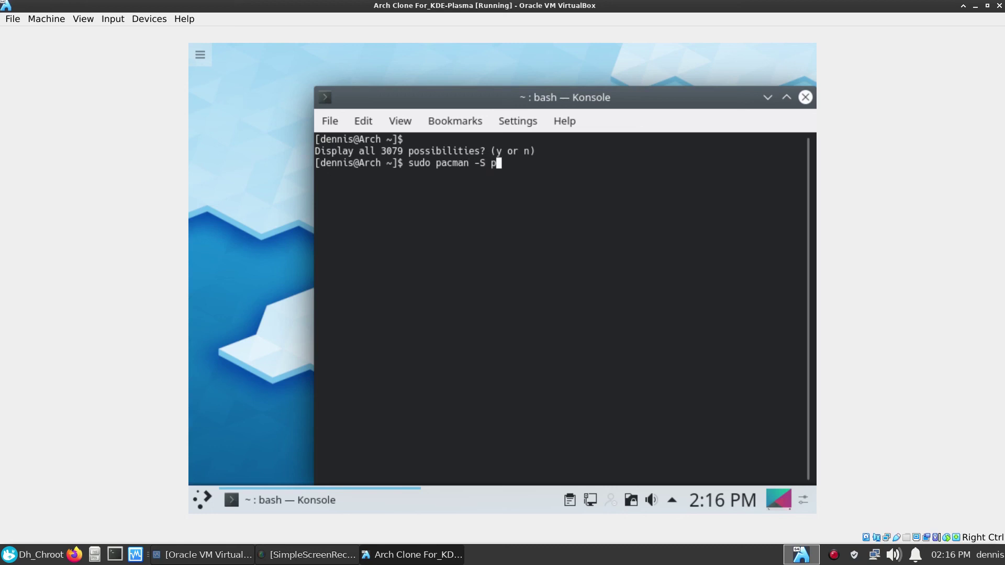
{"action": "type", "text": "kagekit-qt5"}
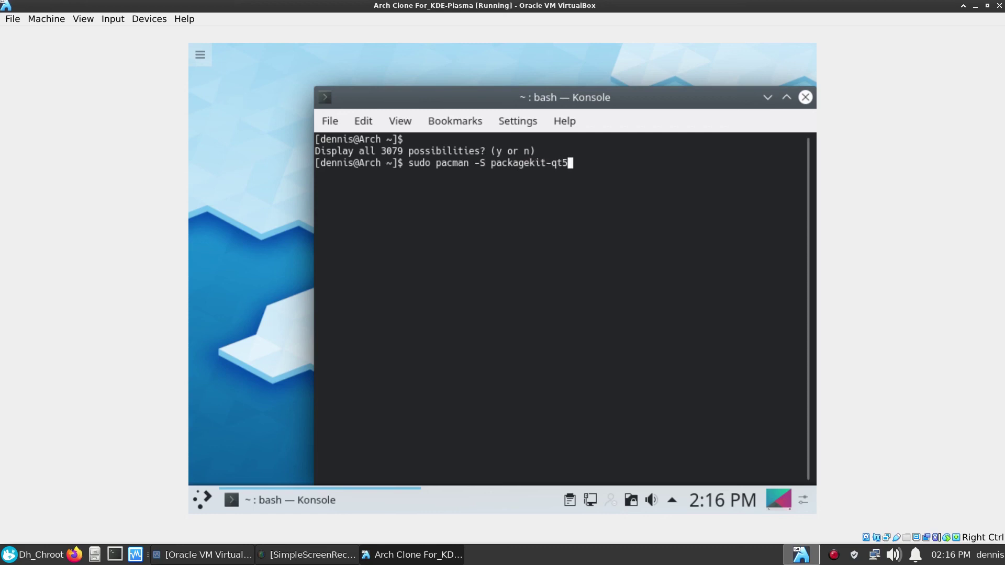
{"action": "key", "text": "Return"}
{"action": "key", "text": "Return"}
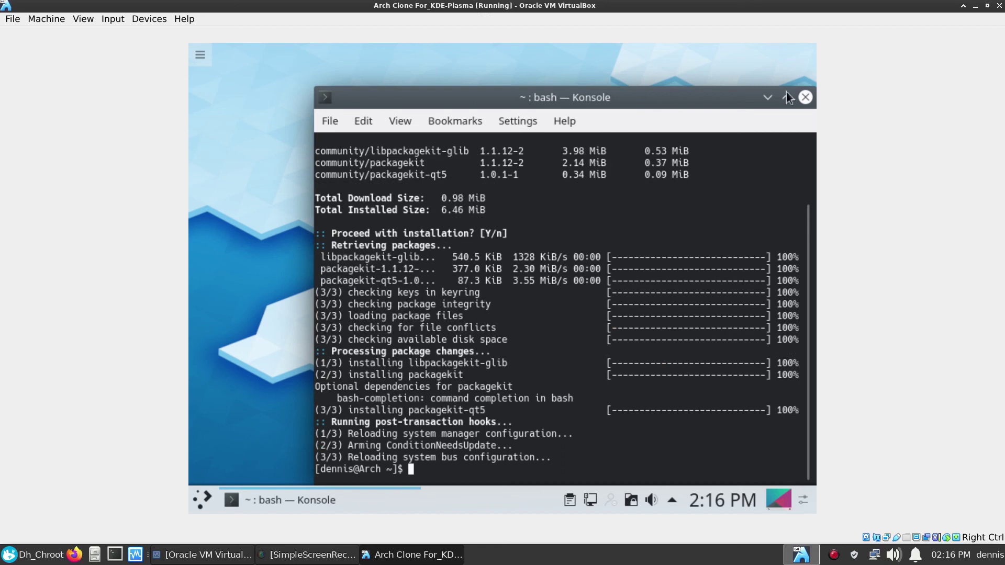
Close the terminal and reopen the Discover software center
{"action": "left_click", "coordinate": [804, 98]}
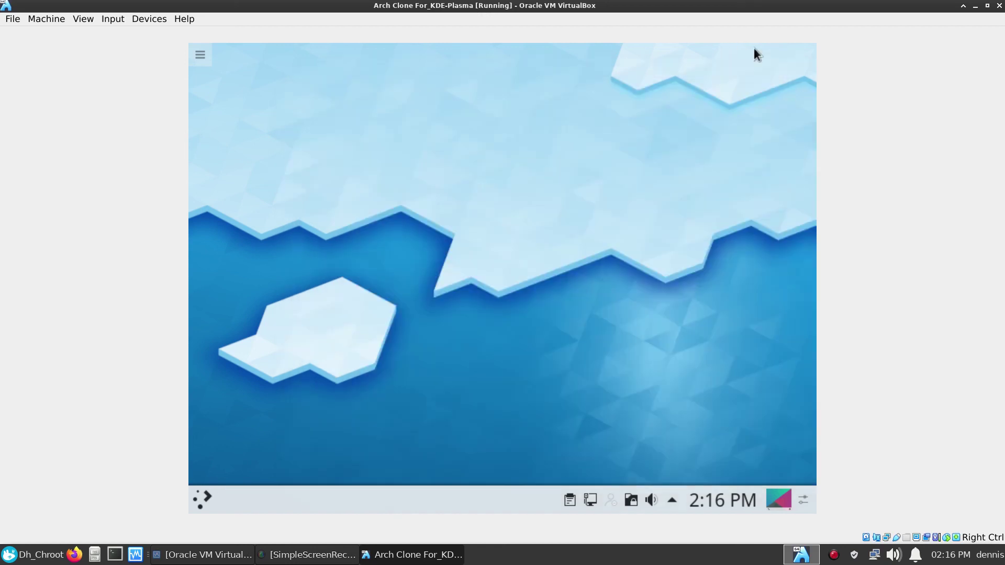
{"action": "left_click", "coordinate": [204, 500]}
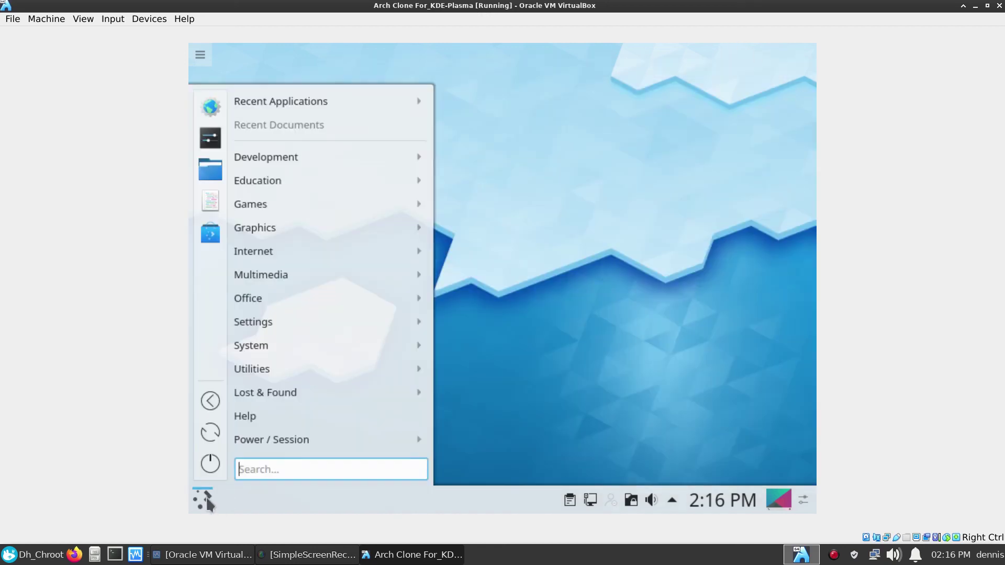
{"action": "left_click", "coordinate": [219, 235]}
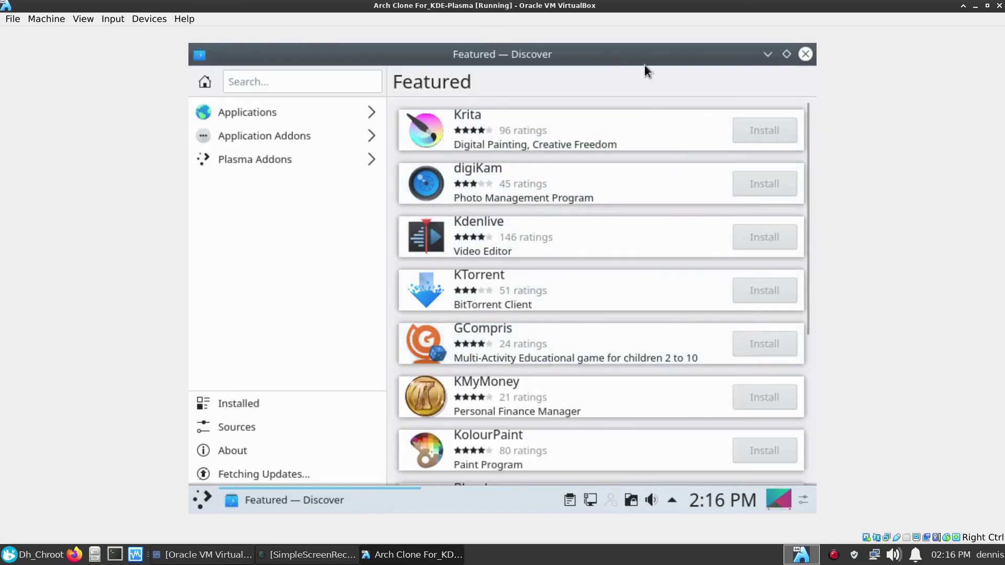
Restore the maximized Discover window, enlarge it to show more featured applications, and close it
{"action": "left_click_drag", "start_coordinate": [648, 54], "coordinate": [590, 84]}
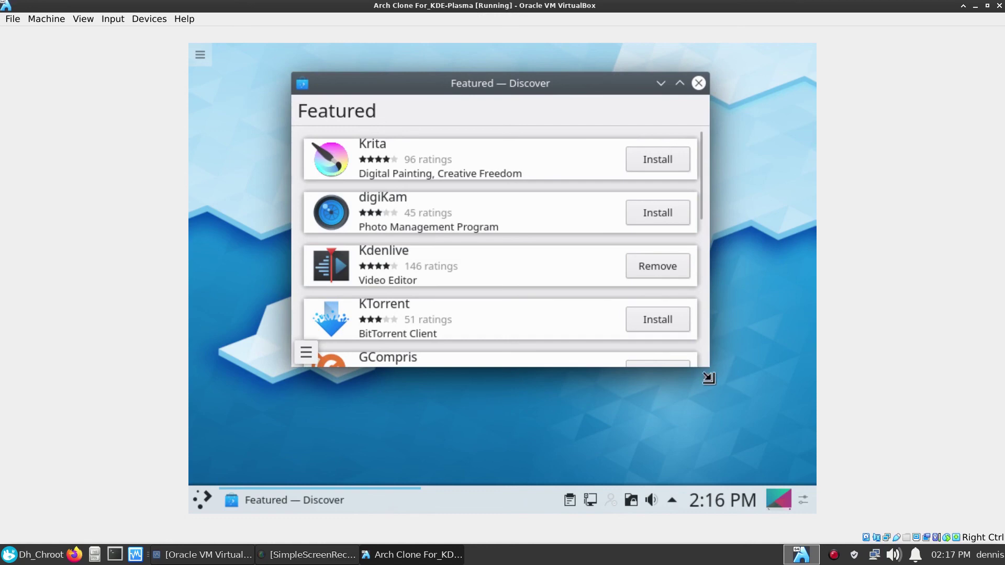
{"action": "left_click_drag", "start_coordinate": [709, 368], "coordinate": [751, 453]}
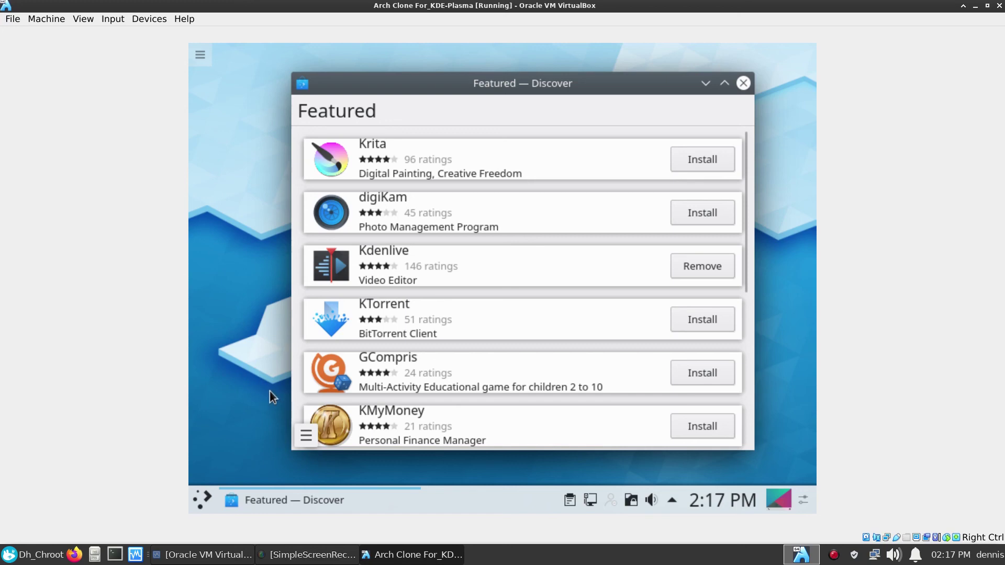
{"action": "left_click", "coordinate": [745, 83]}
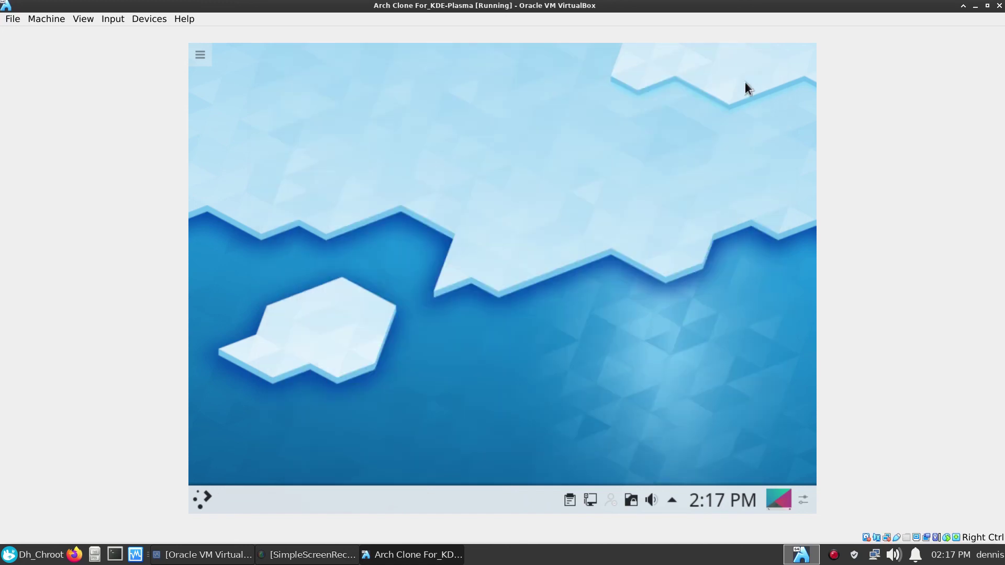
Shut down the Arch Linux virtual machine from the Plasma desktop, confirming the shutdown
{"action": "left_click", "coordinate": [202, 497]}
{"action": "left_click", "coordinate": [207, 467]}
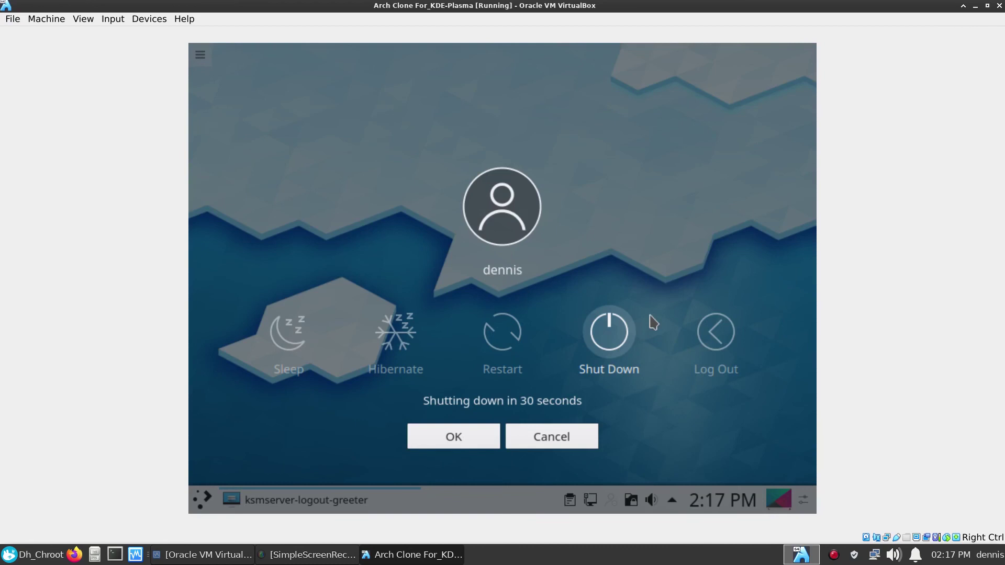
{"action": "left_click", "coordinate": [612, 334]}
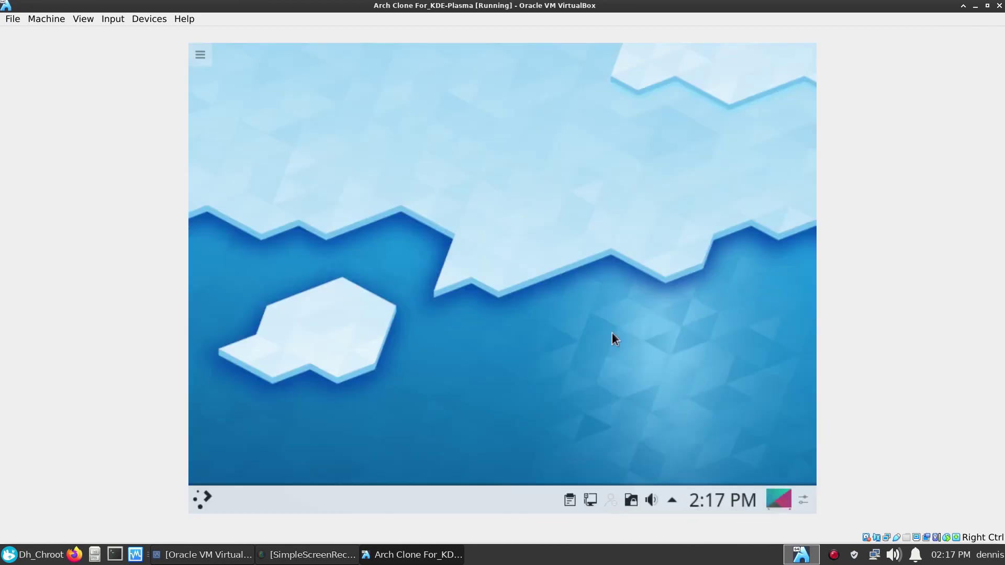
{"action": "right_click", "coordinate": [834, 559]}
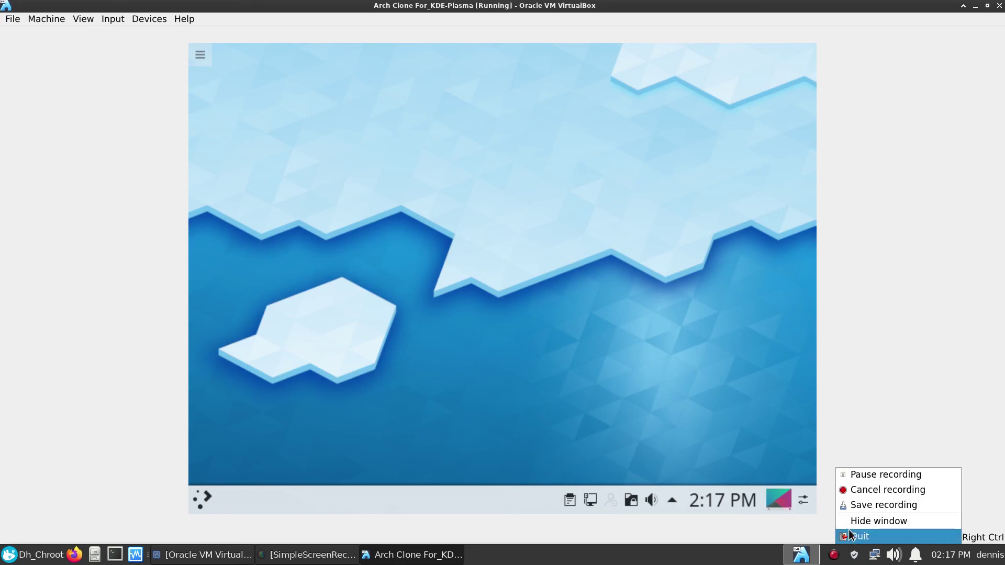